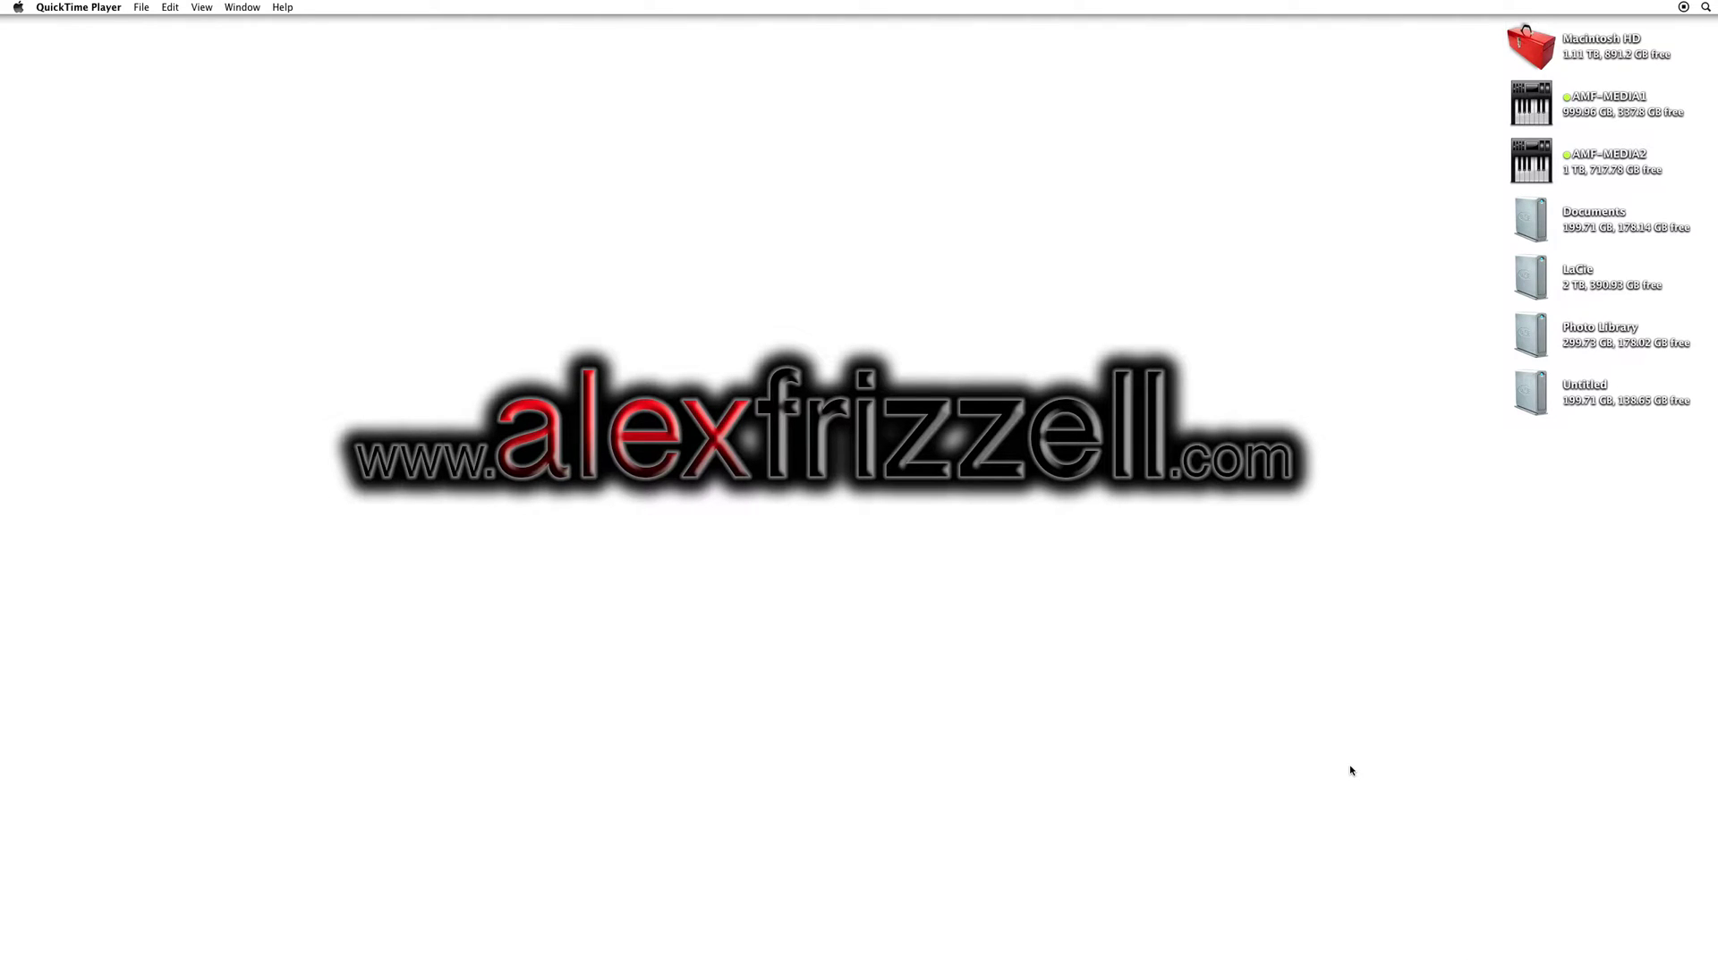
Create a blank Pro Tools session and save it as 'bassdrop'
key(super+Tab)
key(super+Tab)
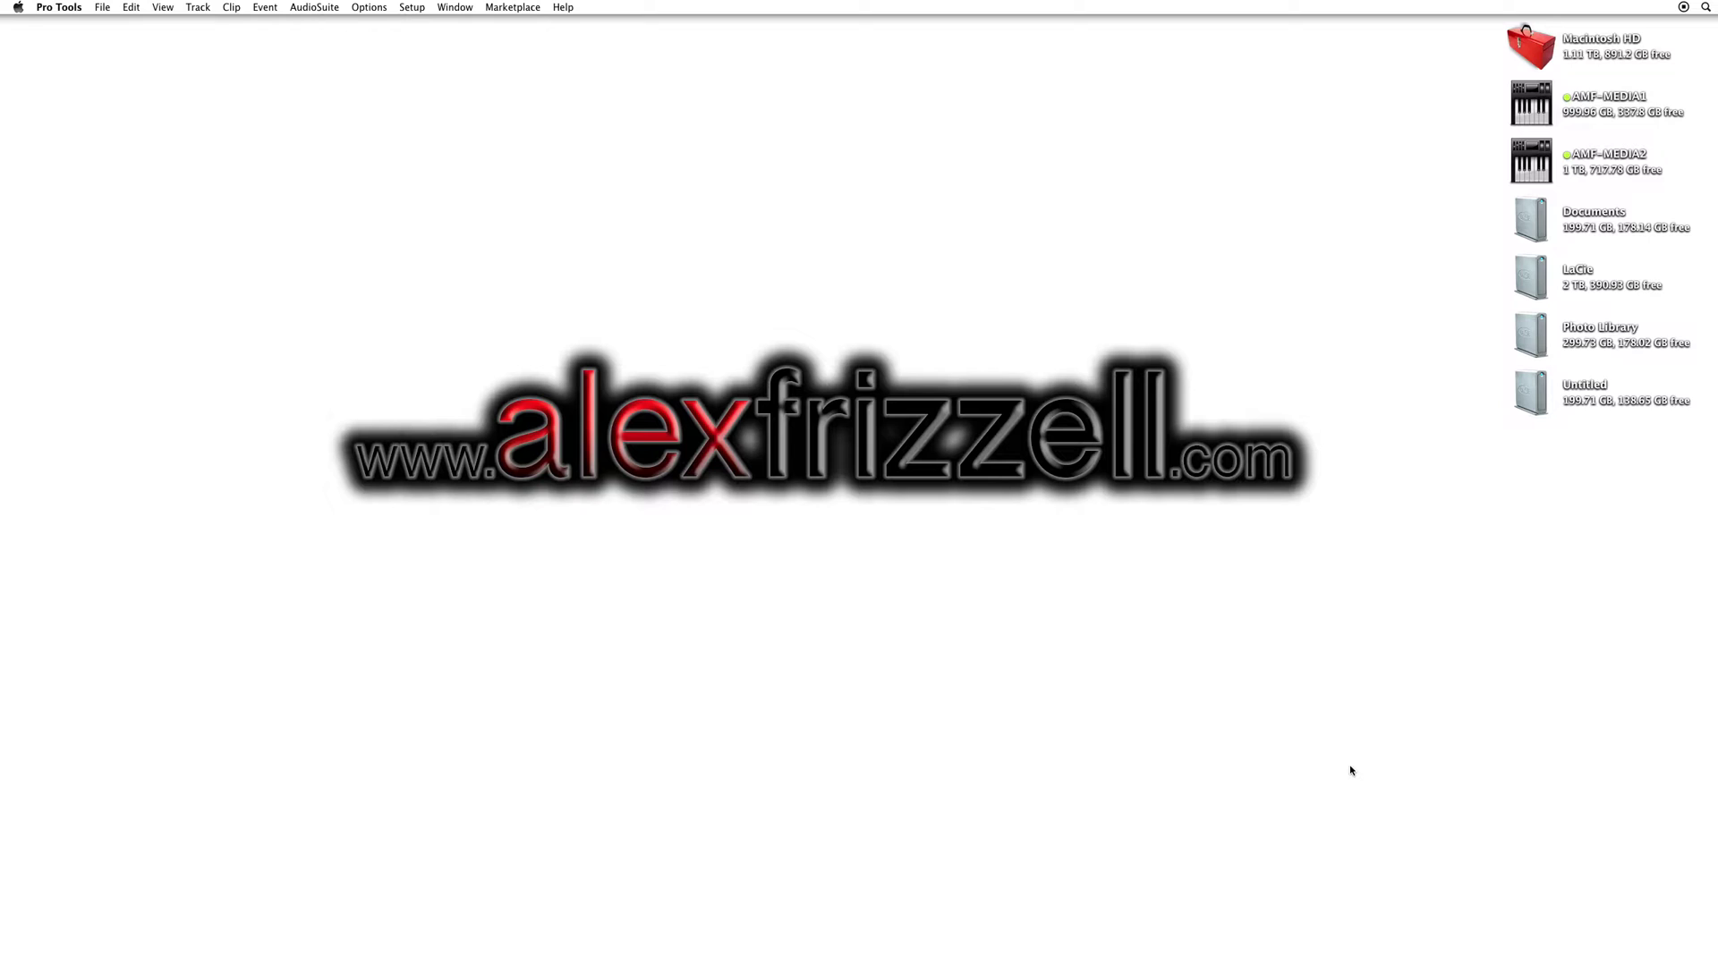
key(super+n)
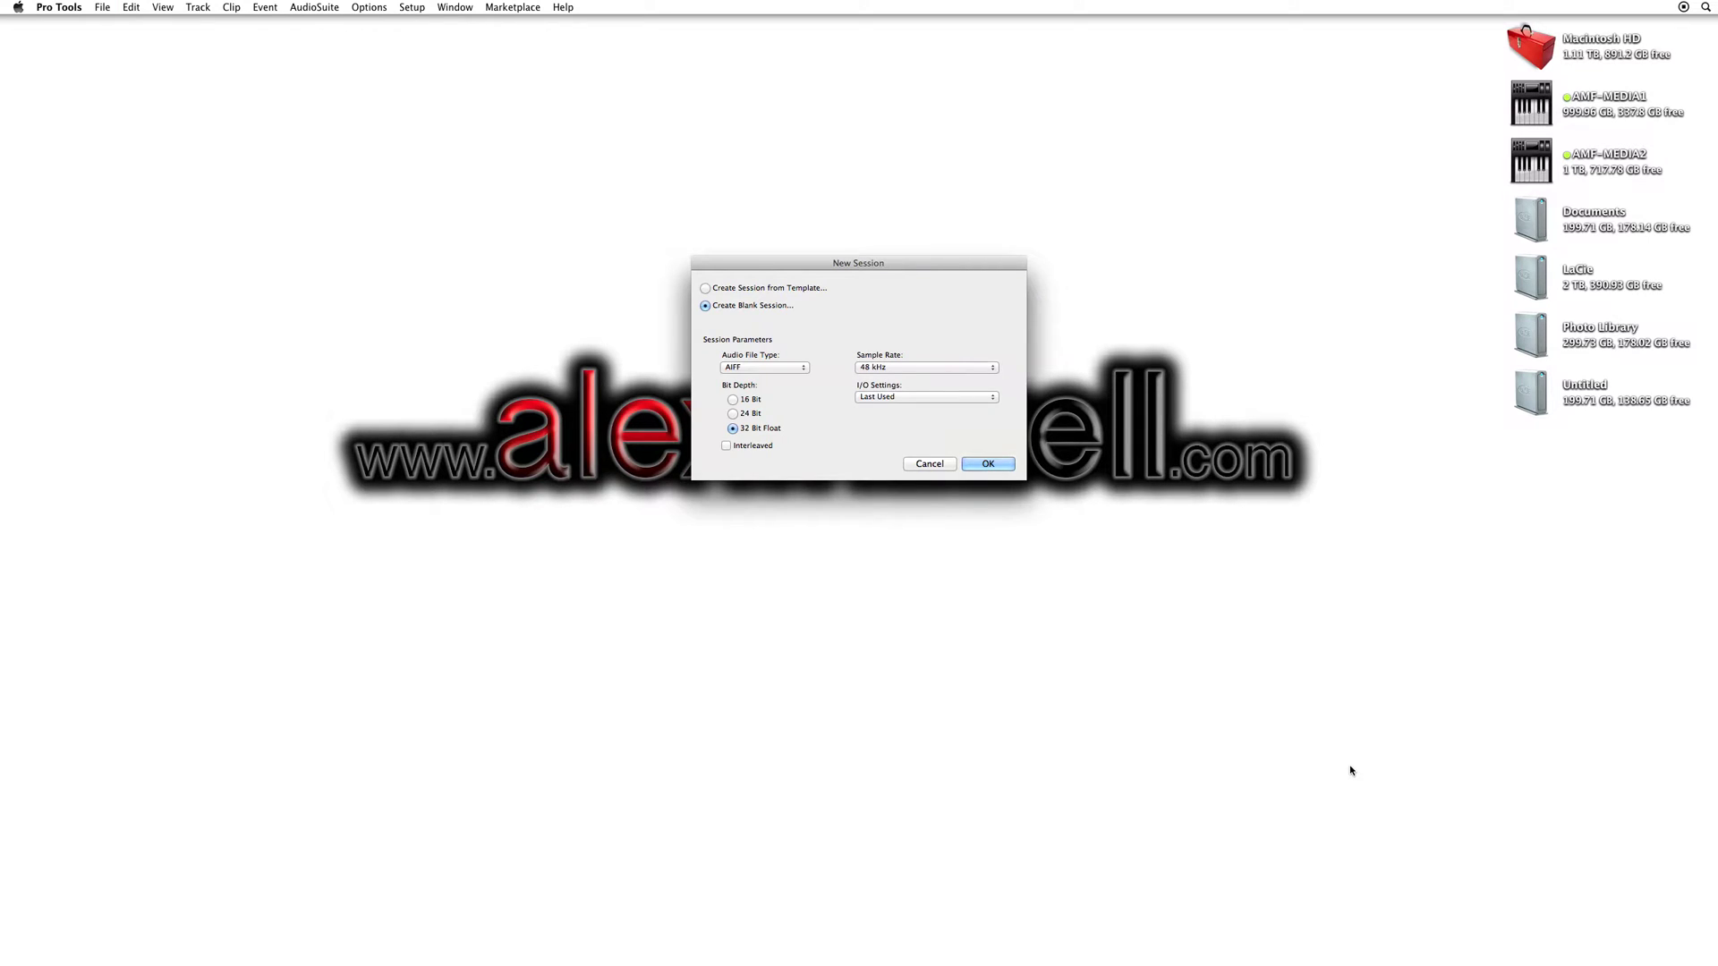
key(Return)
text(ba)
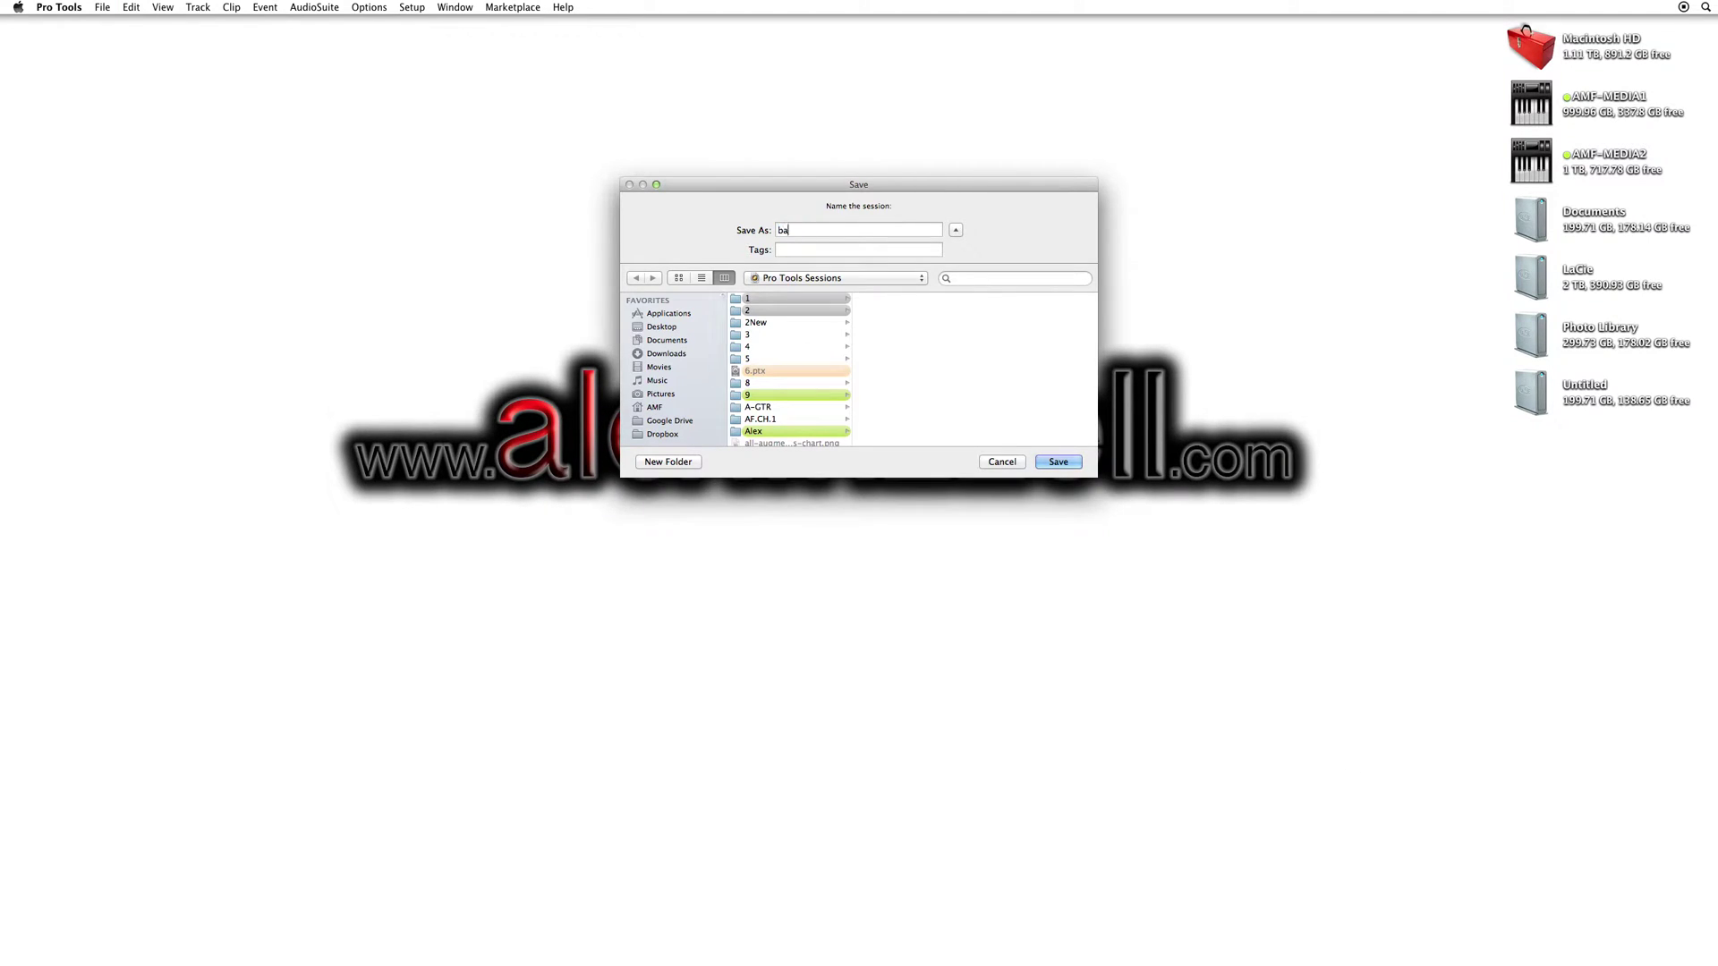
text(ssdrop)
key(Return)
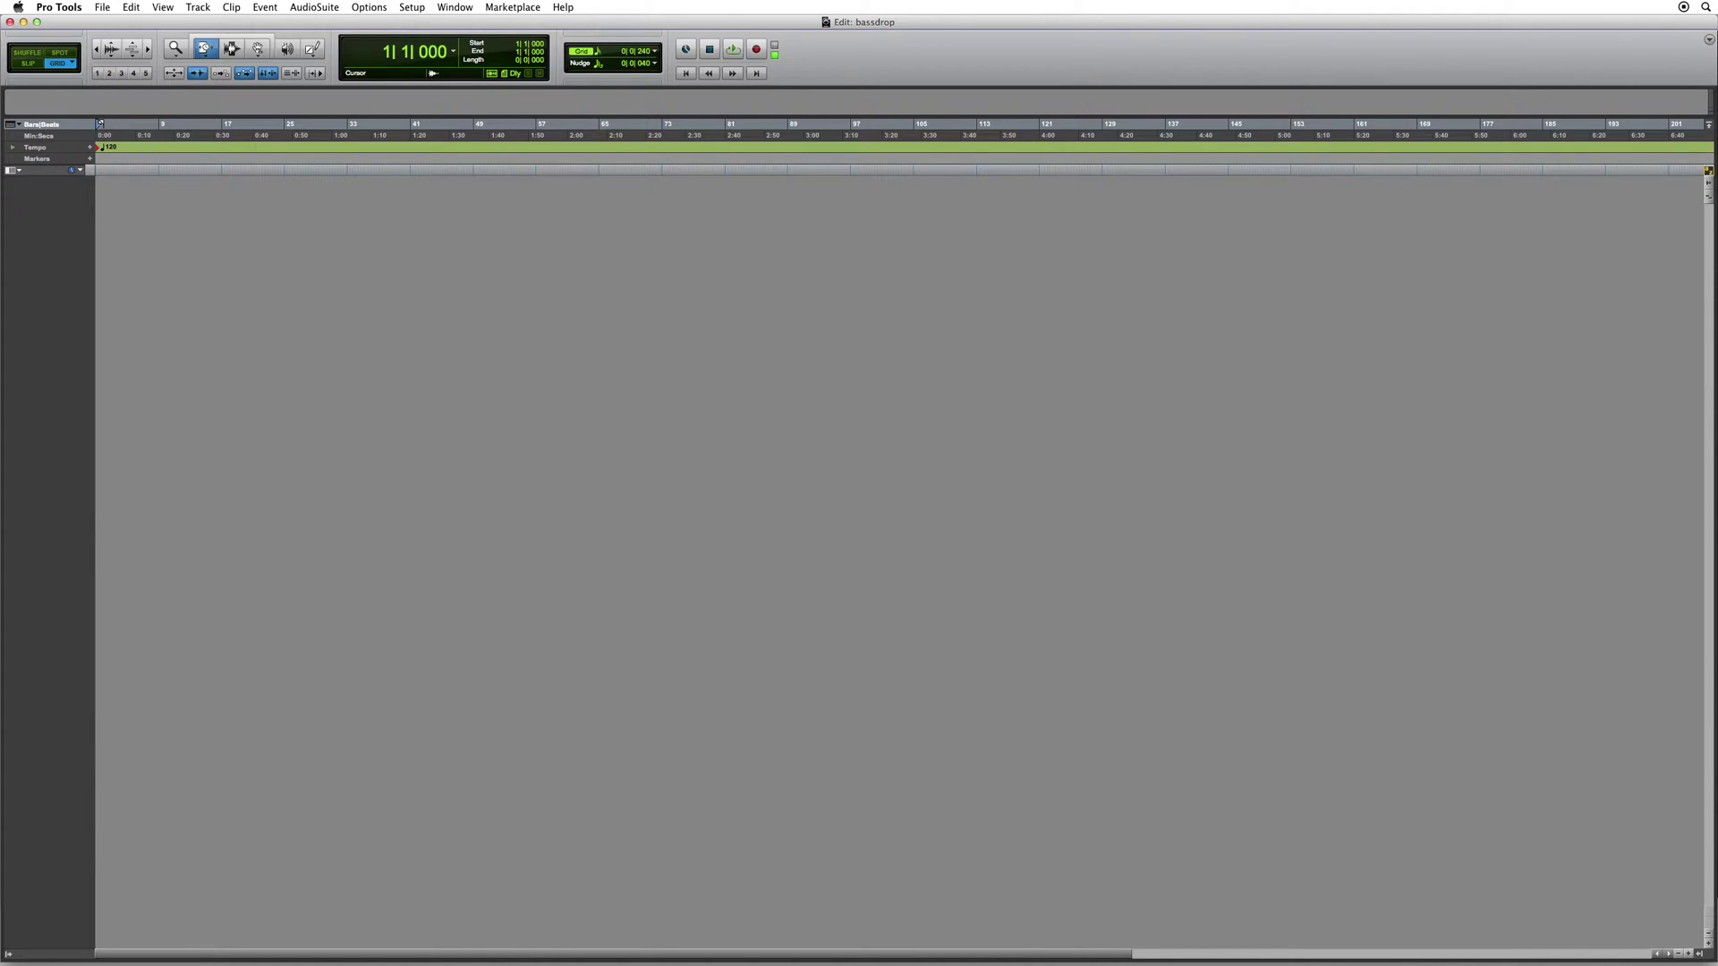
Add audio track Audio 1, then select bars 1–3 on it and zoom to fit
key(super+shift+n)
key(Return)
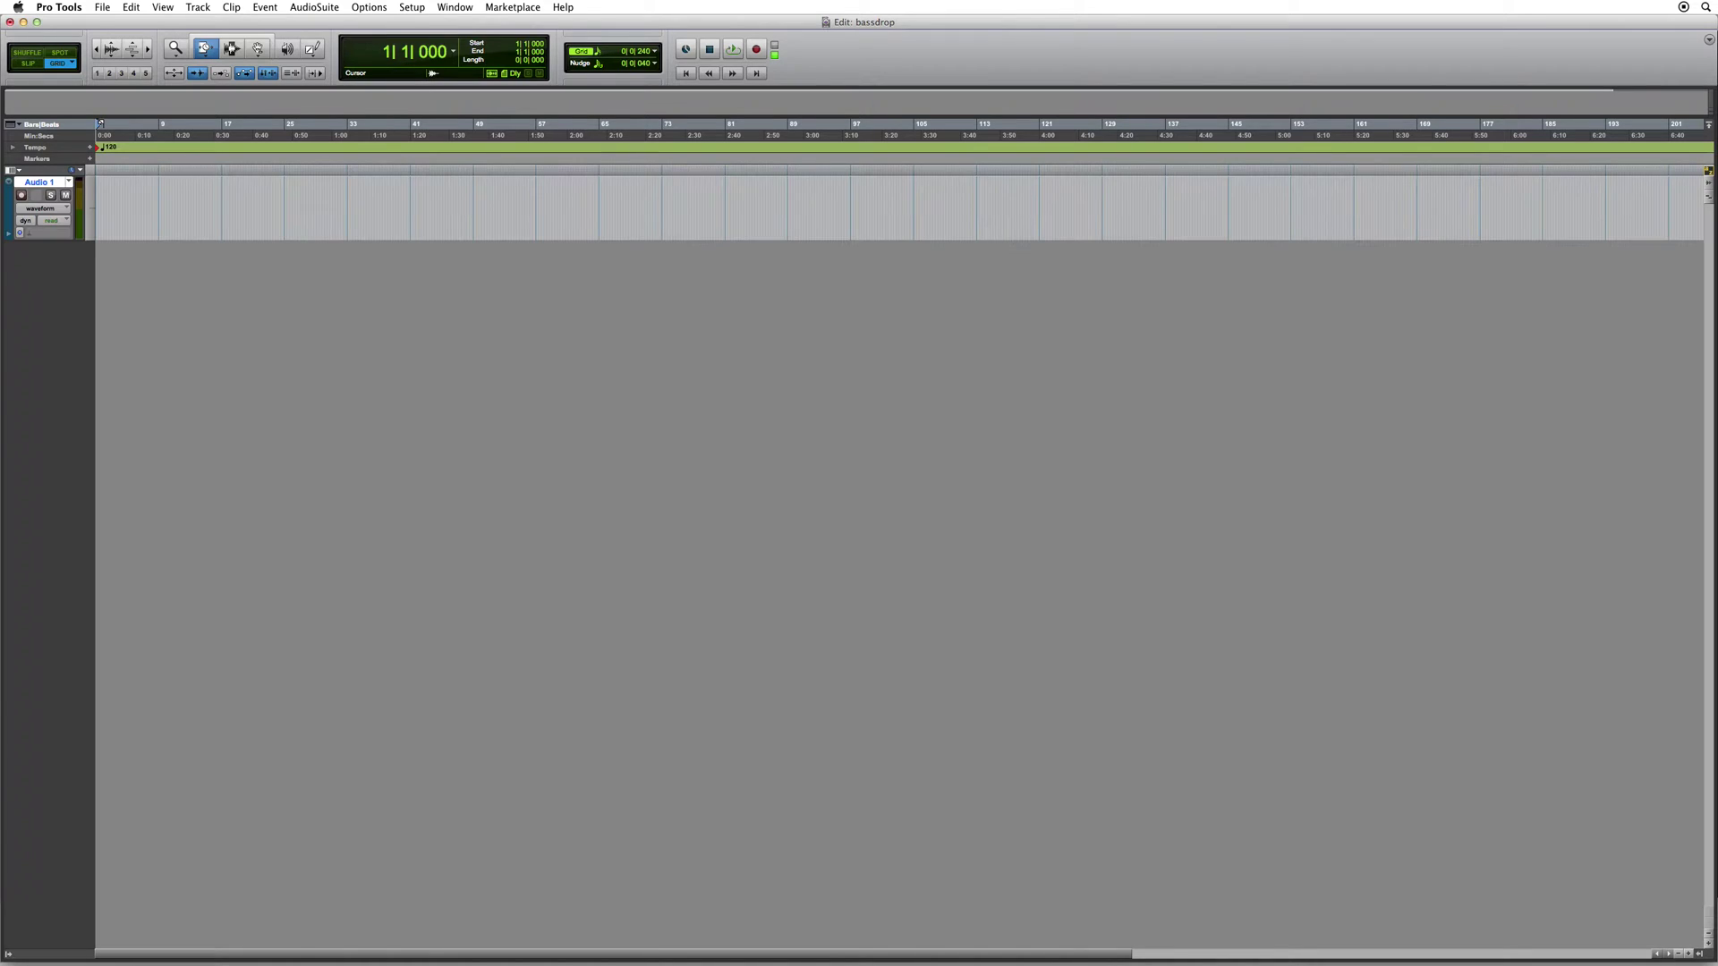
key(F7)
click(220, 207)
key(shift+Return)
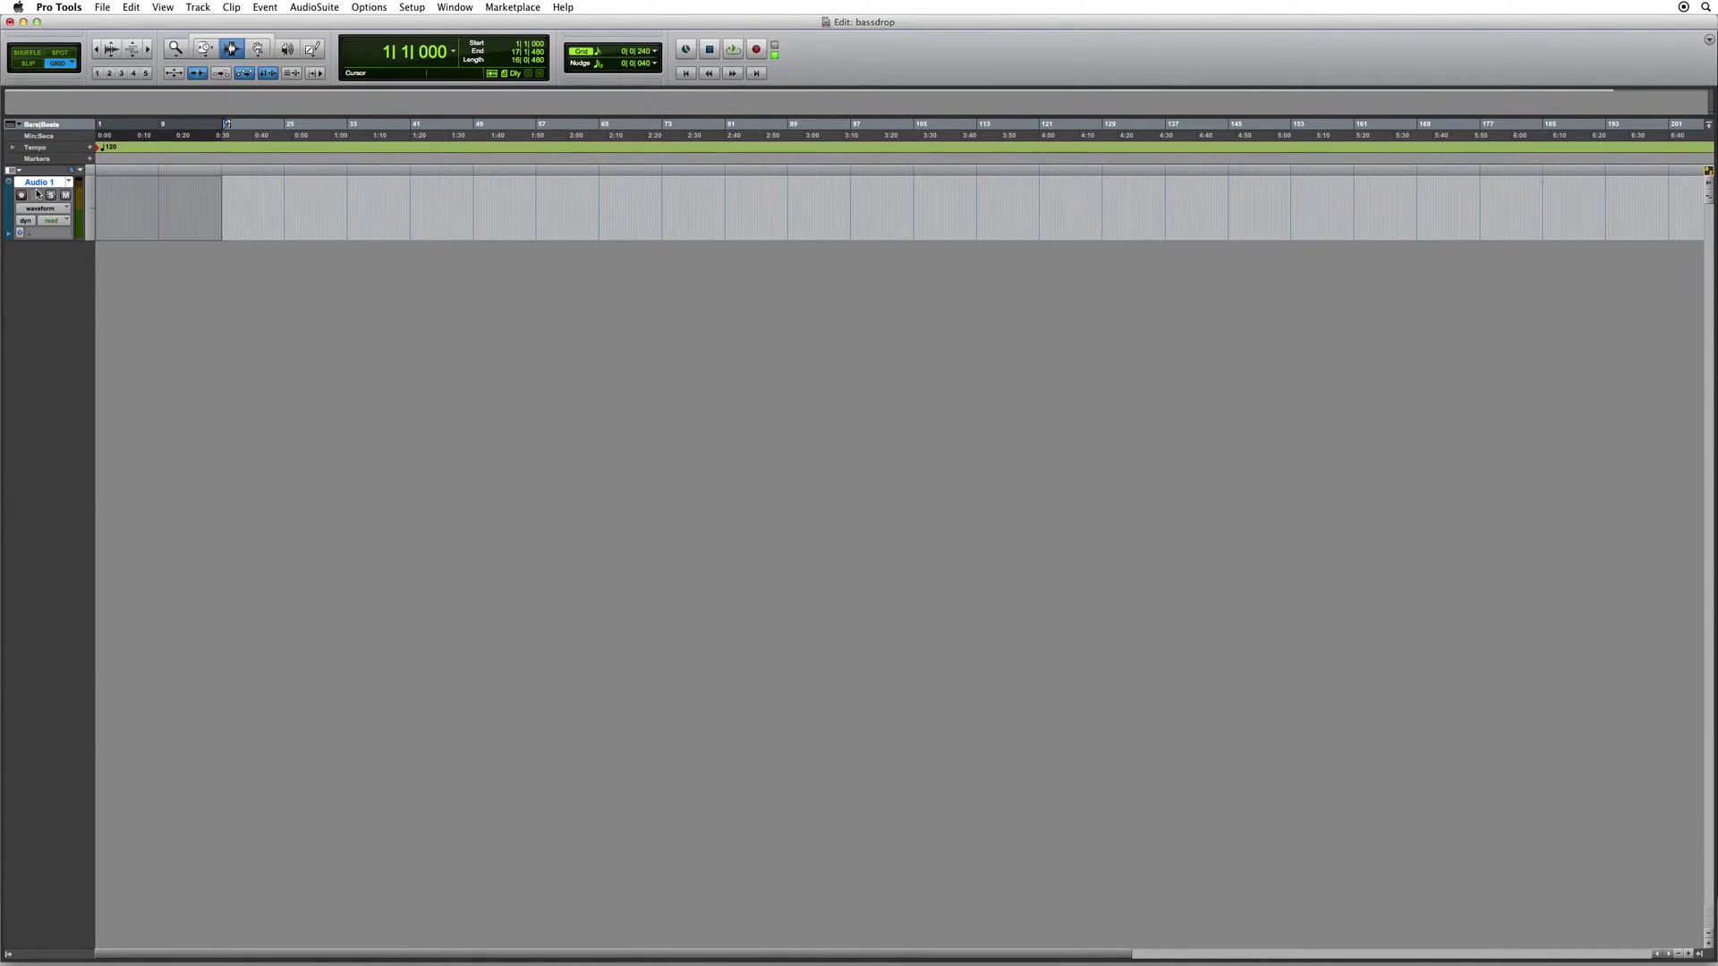
key(alt+f)
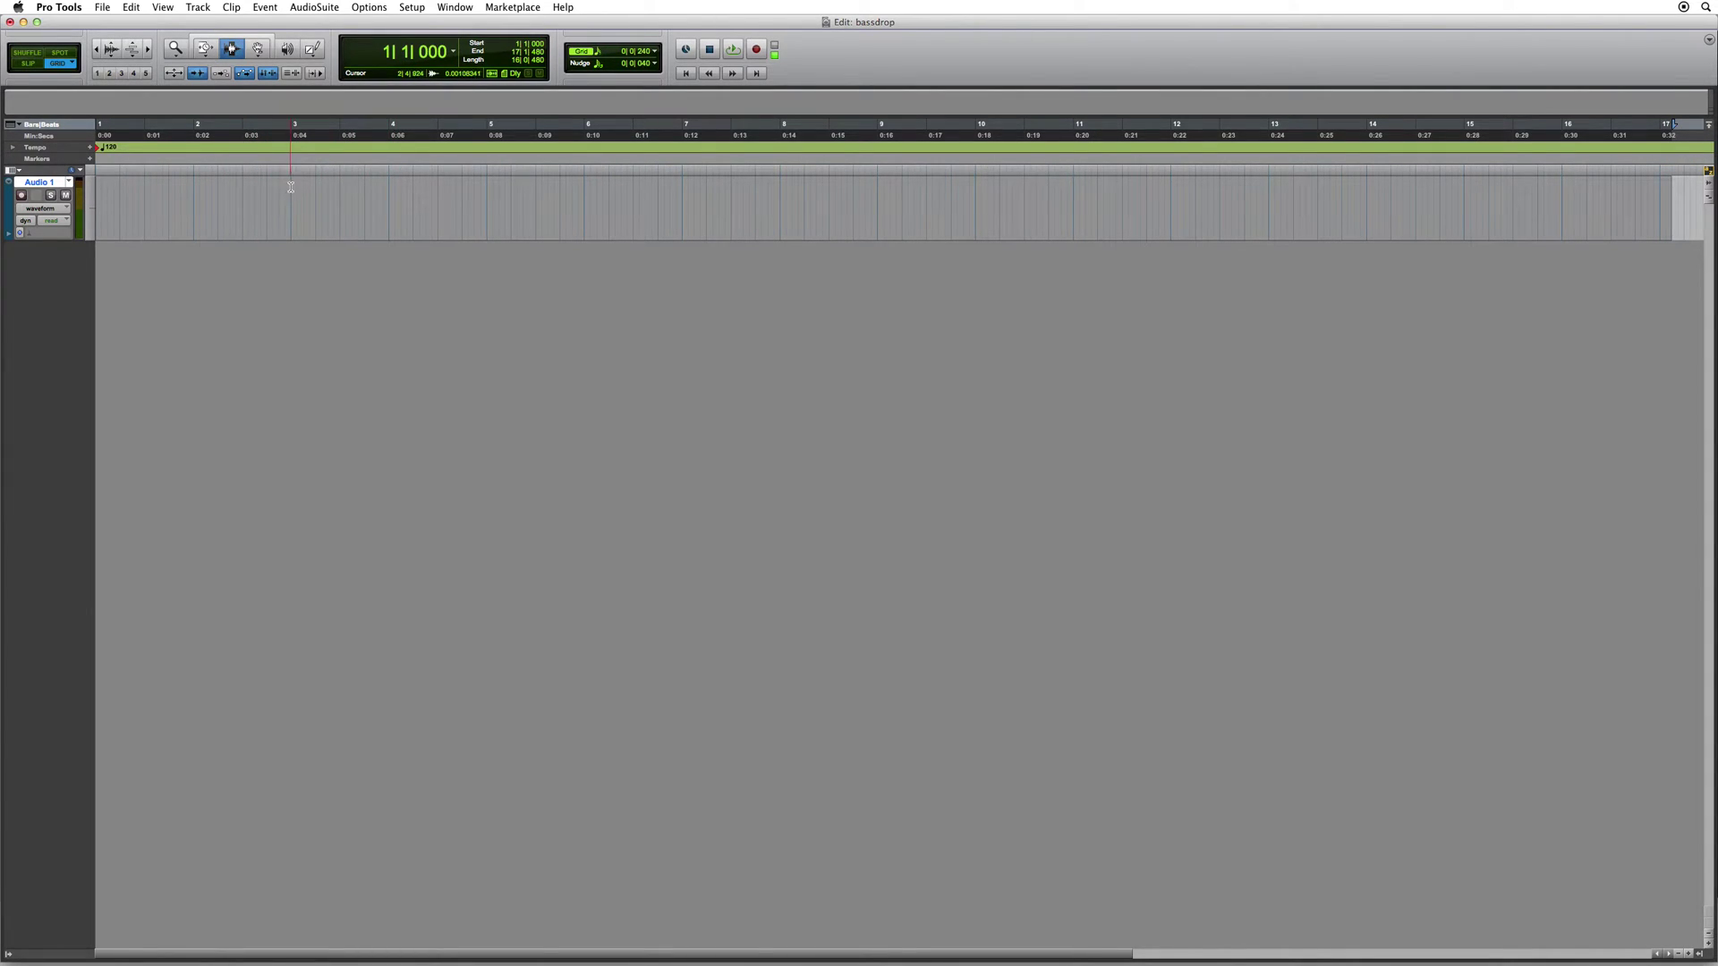
drag(290, 189, 97, 189)
key(alt+f)
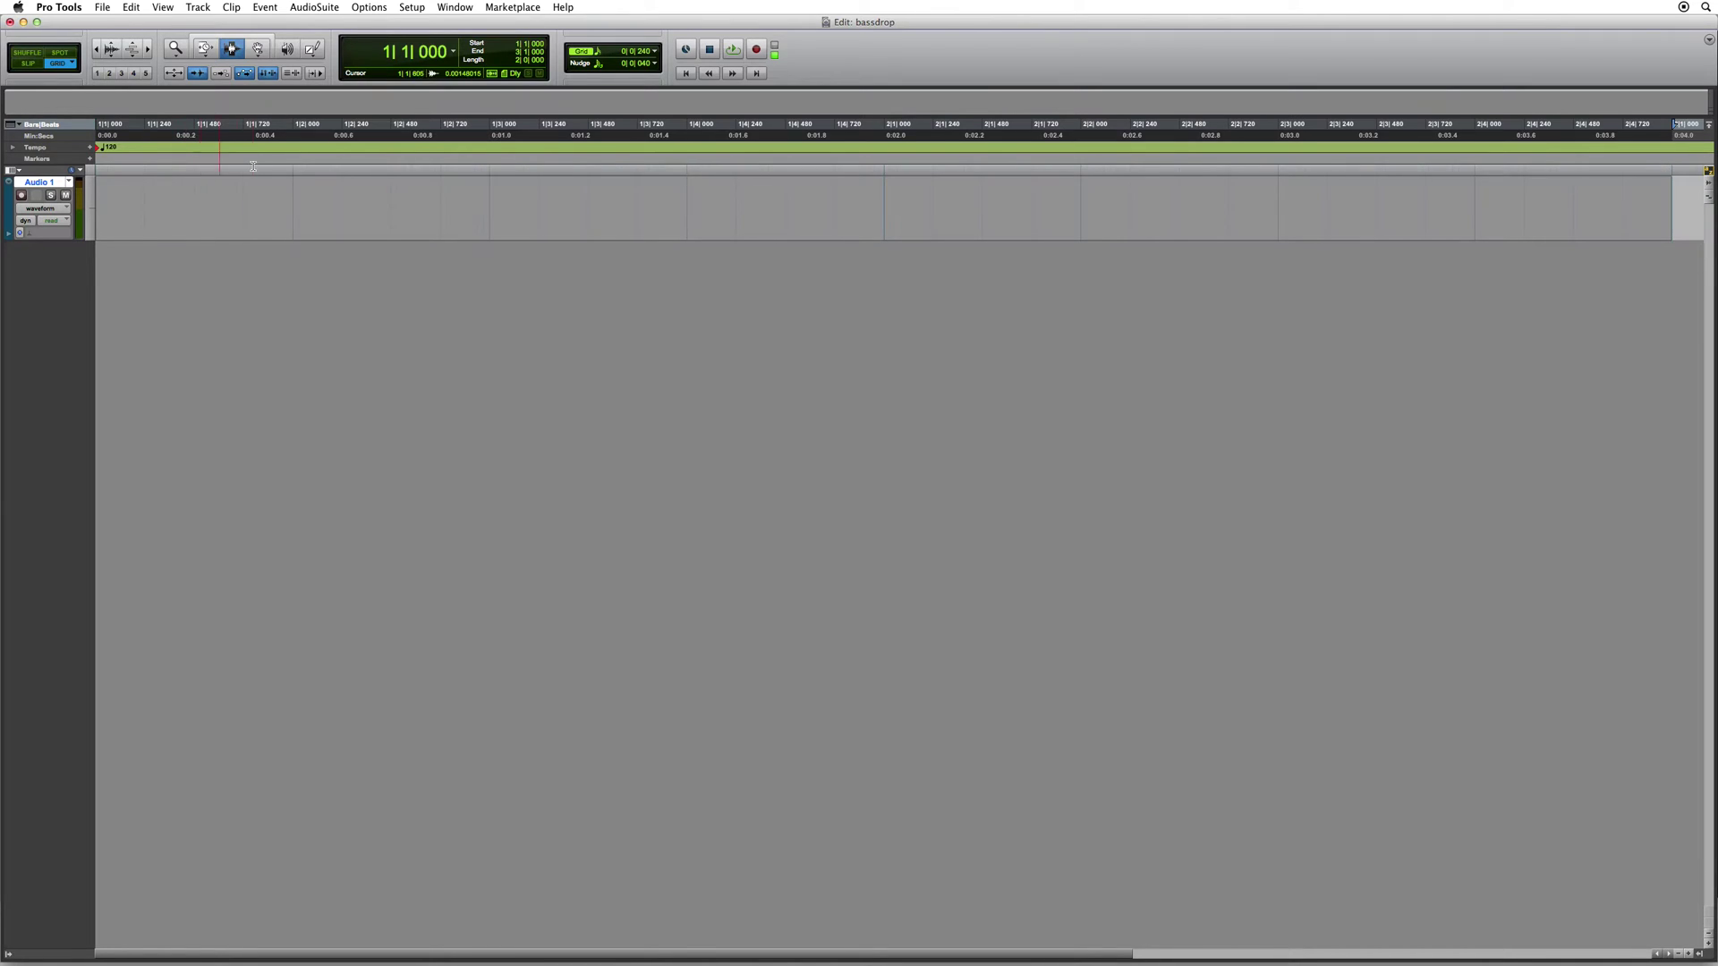
Open the Signal Generator AudioSuite plug-in and move its window aside
click(313, 7)
mouse_move(317, 198)
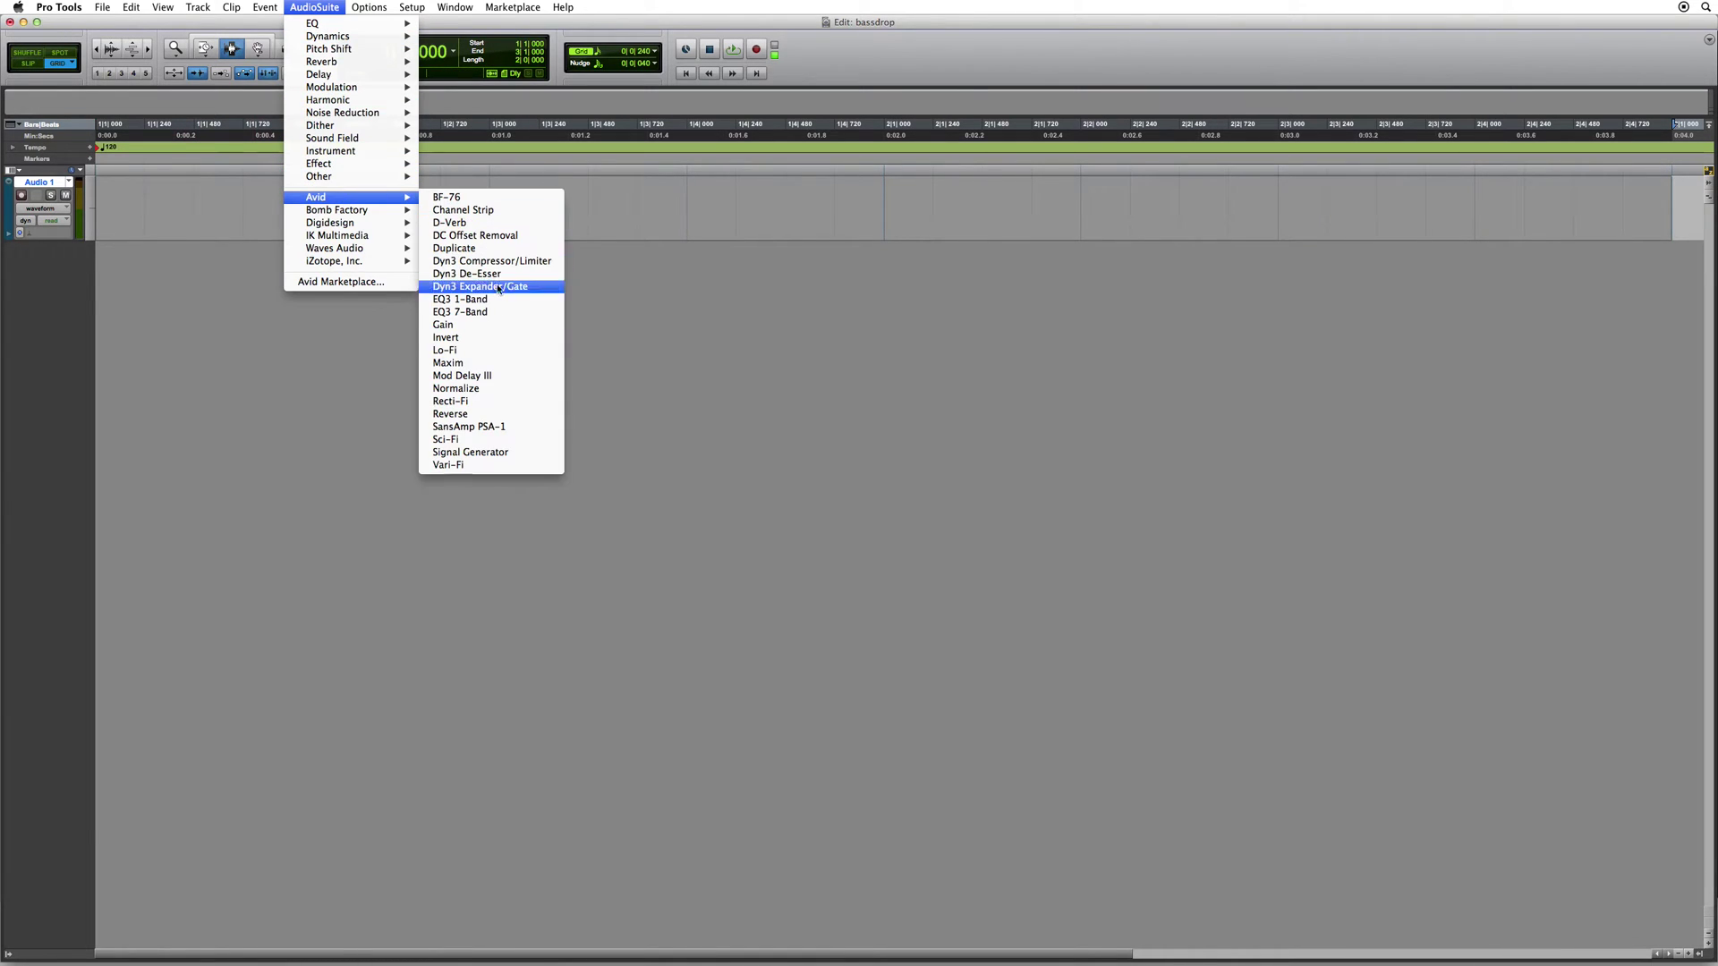
click(470, 452)
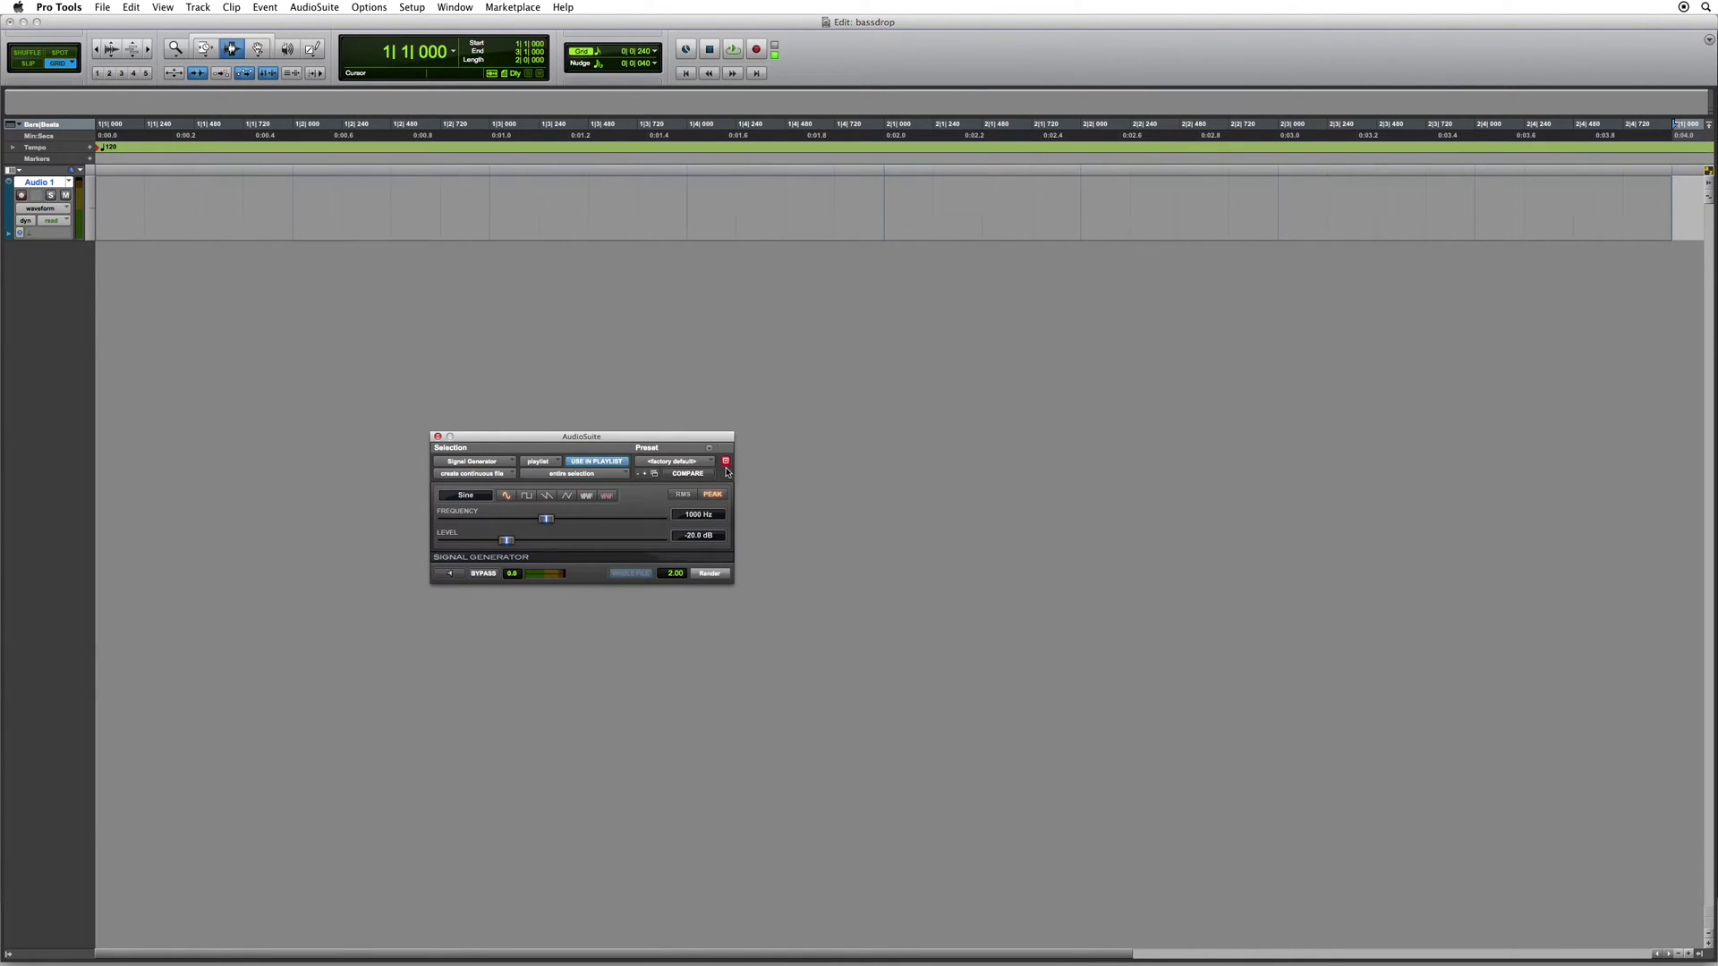
drag(710, 445, 802, 284)
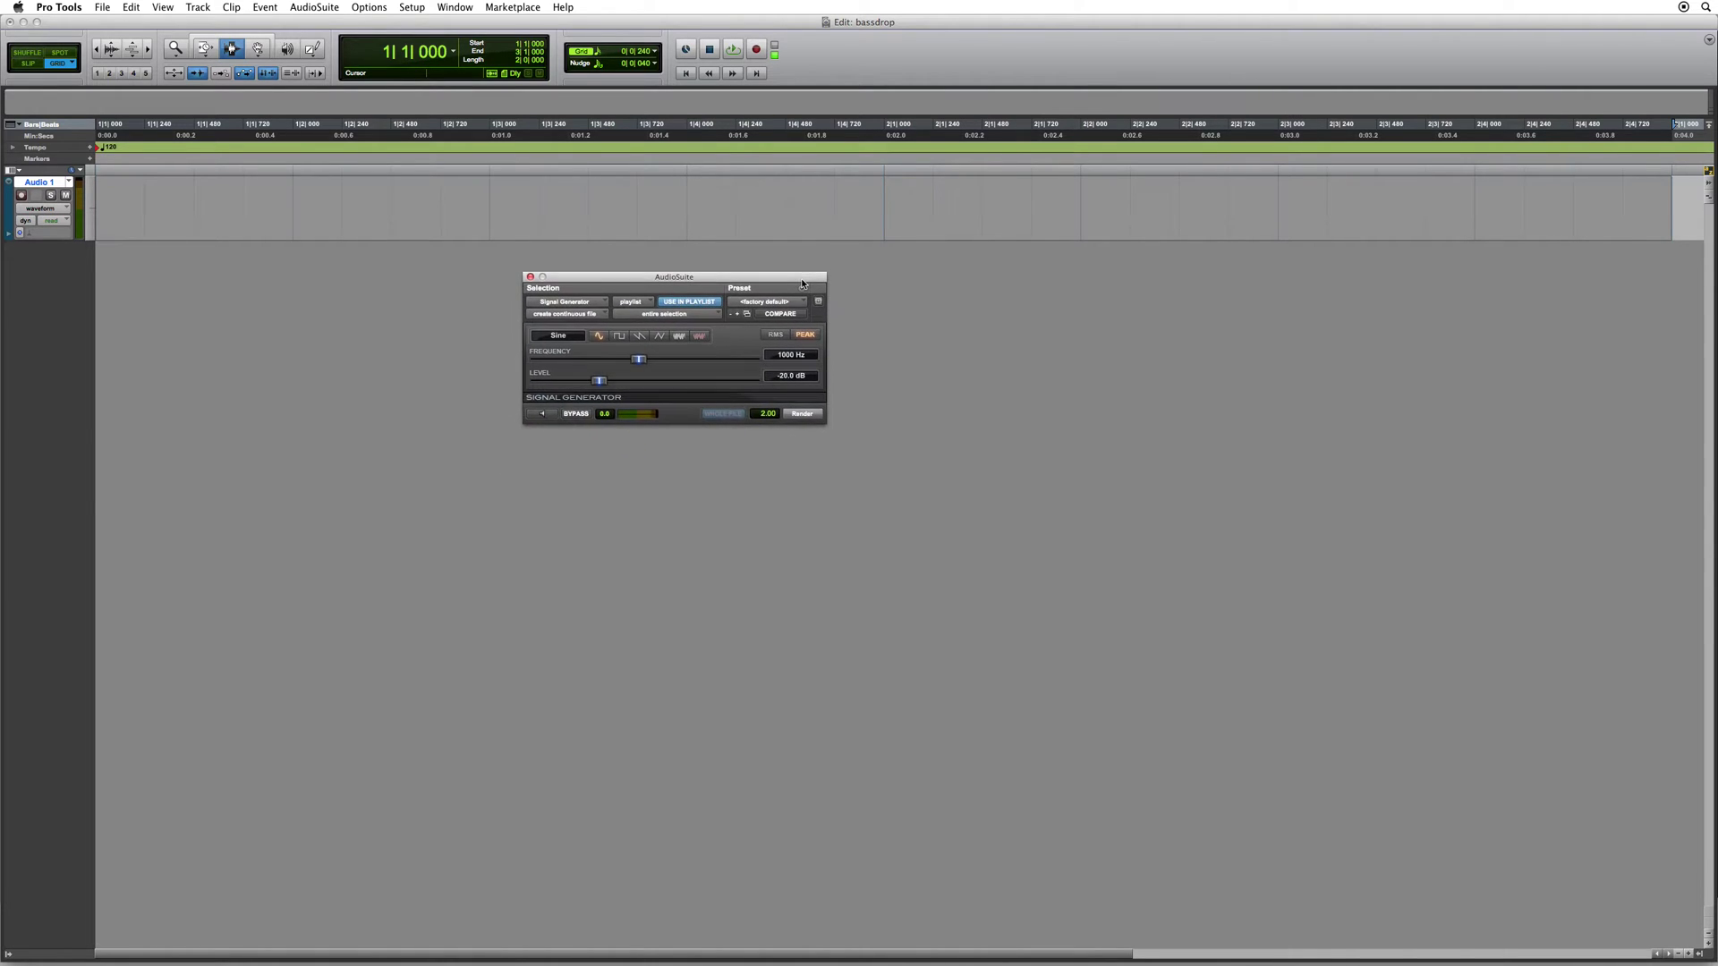
Open the Vari-Fi AudioSuite plug-in and place it beside Signal Generator
click(313, 7)
mouse_move(350, 198)
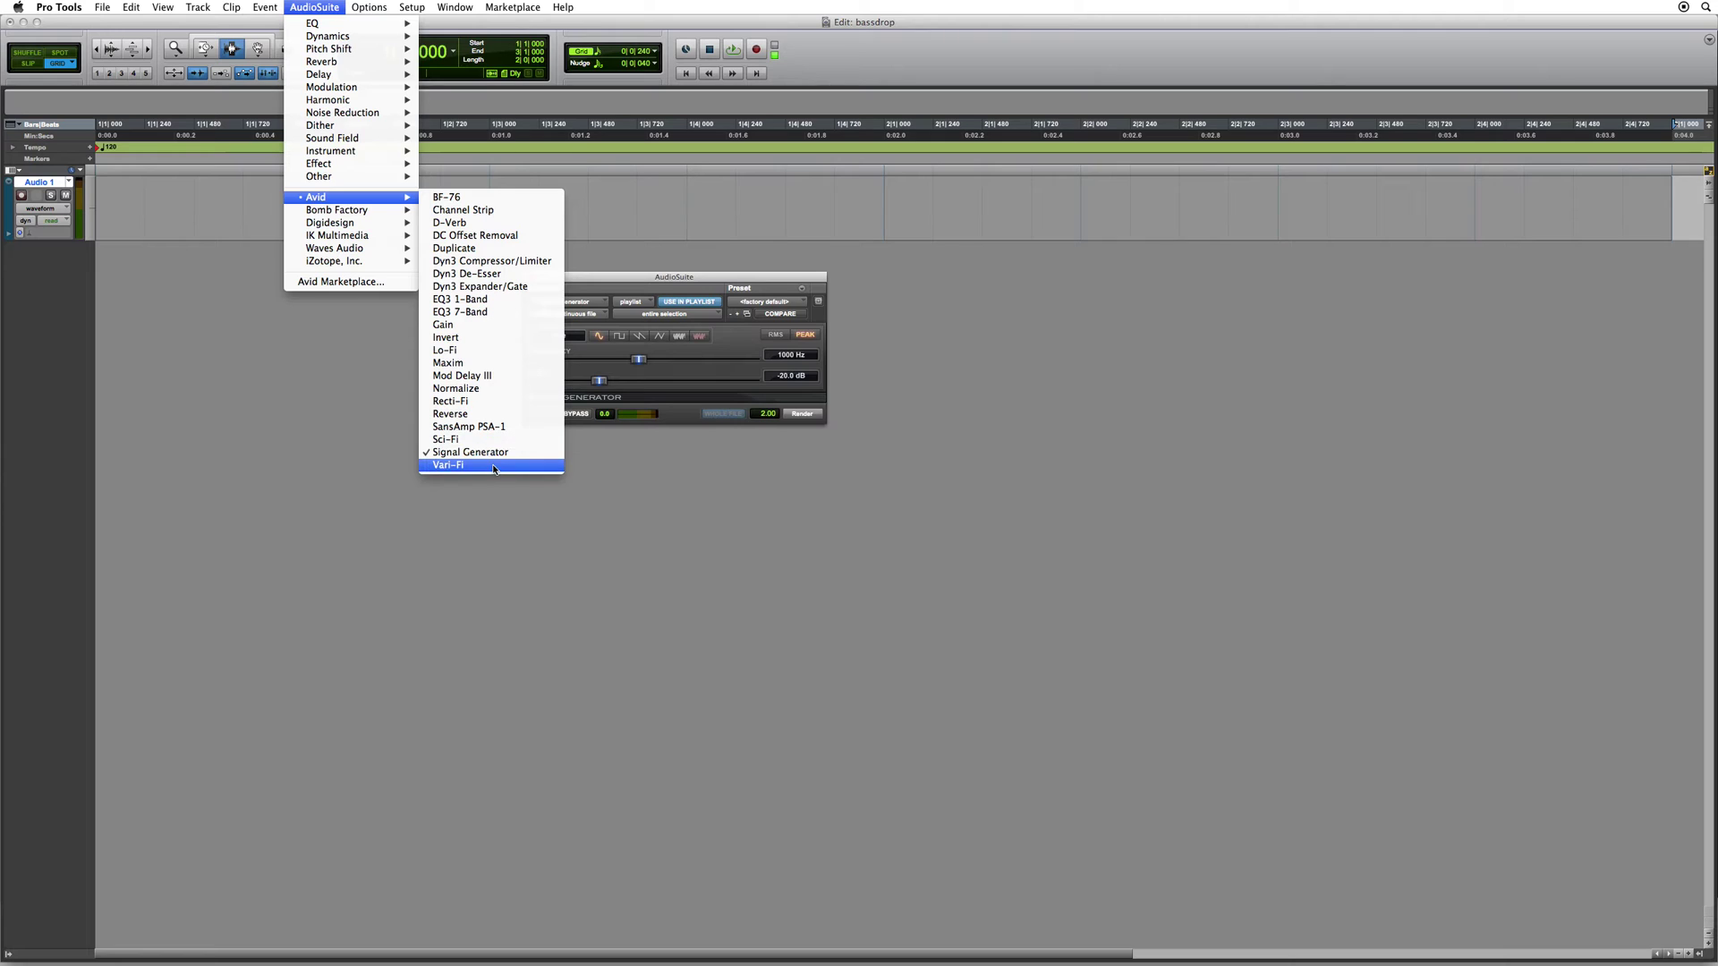
click(494, 468)
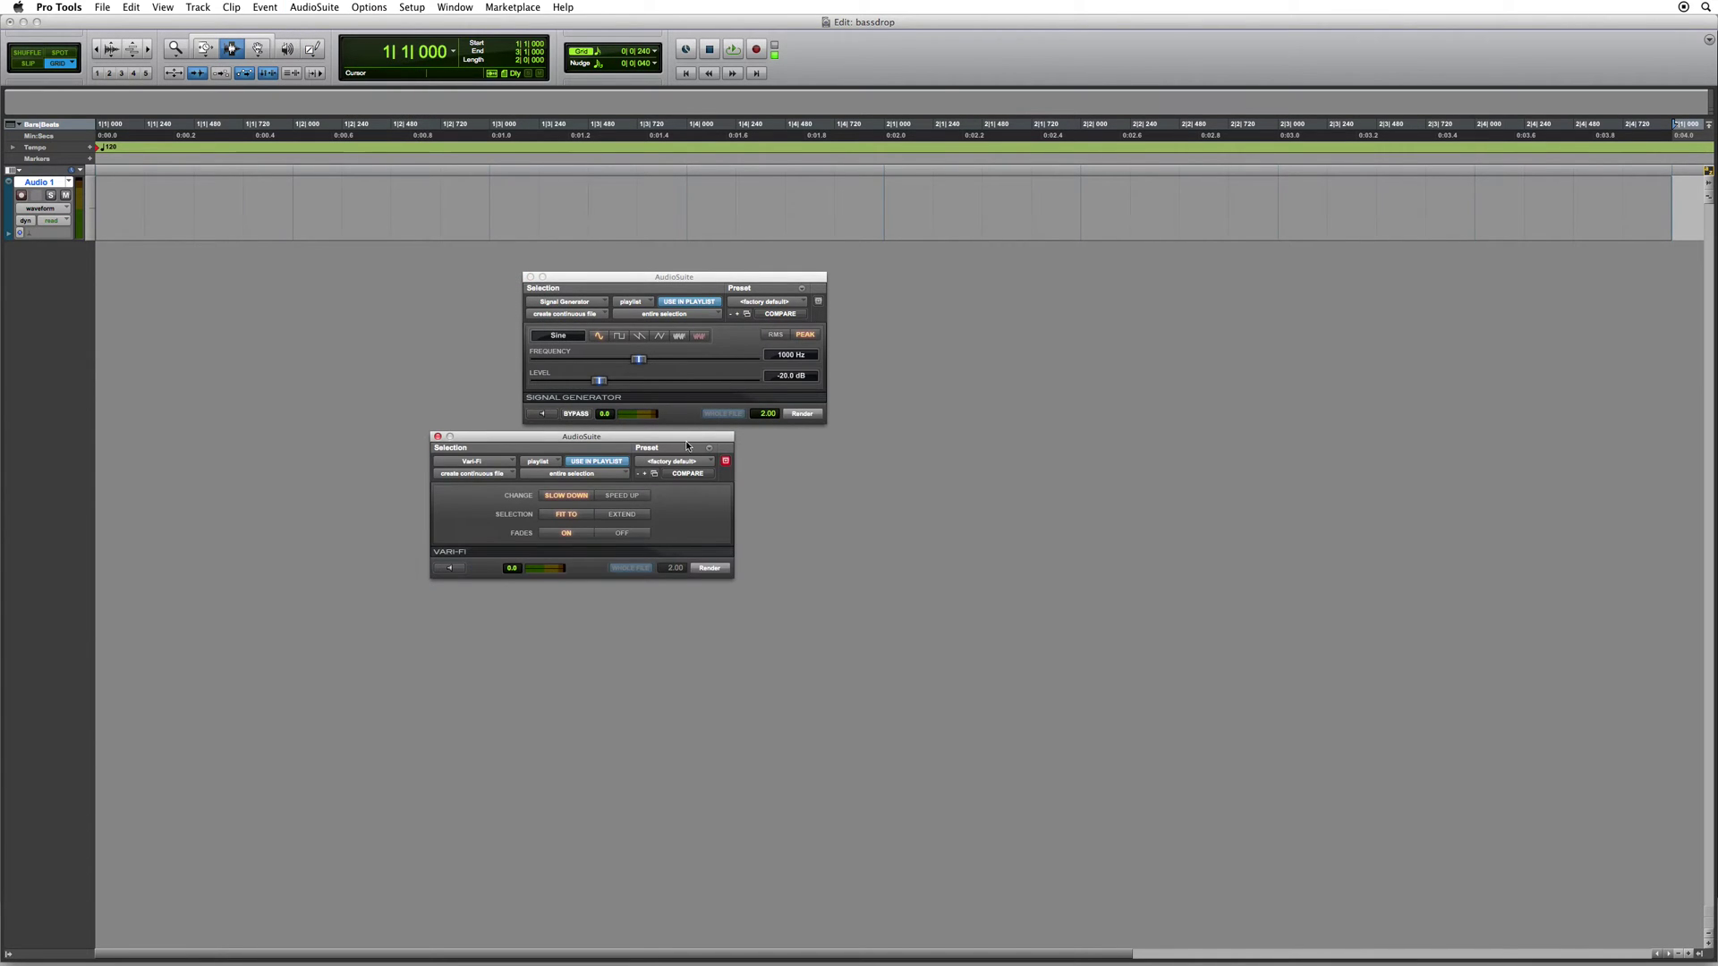
drag(686, 440, 1098, 283)
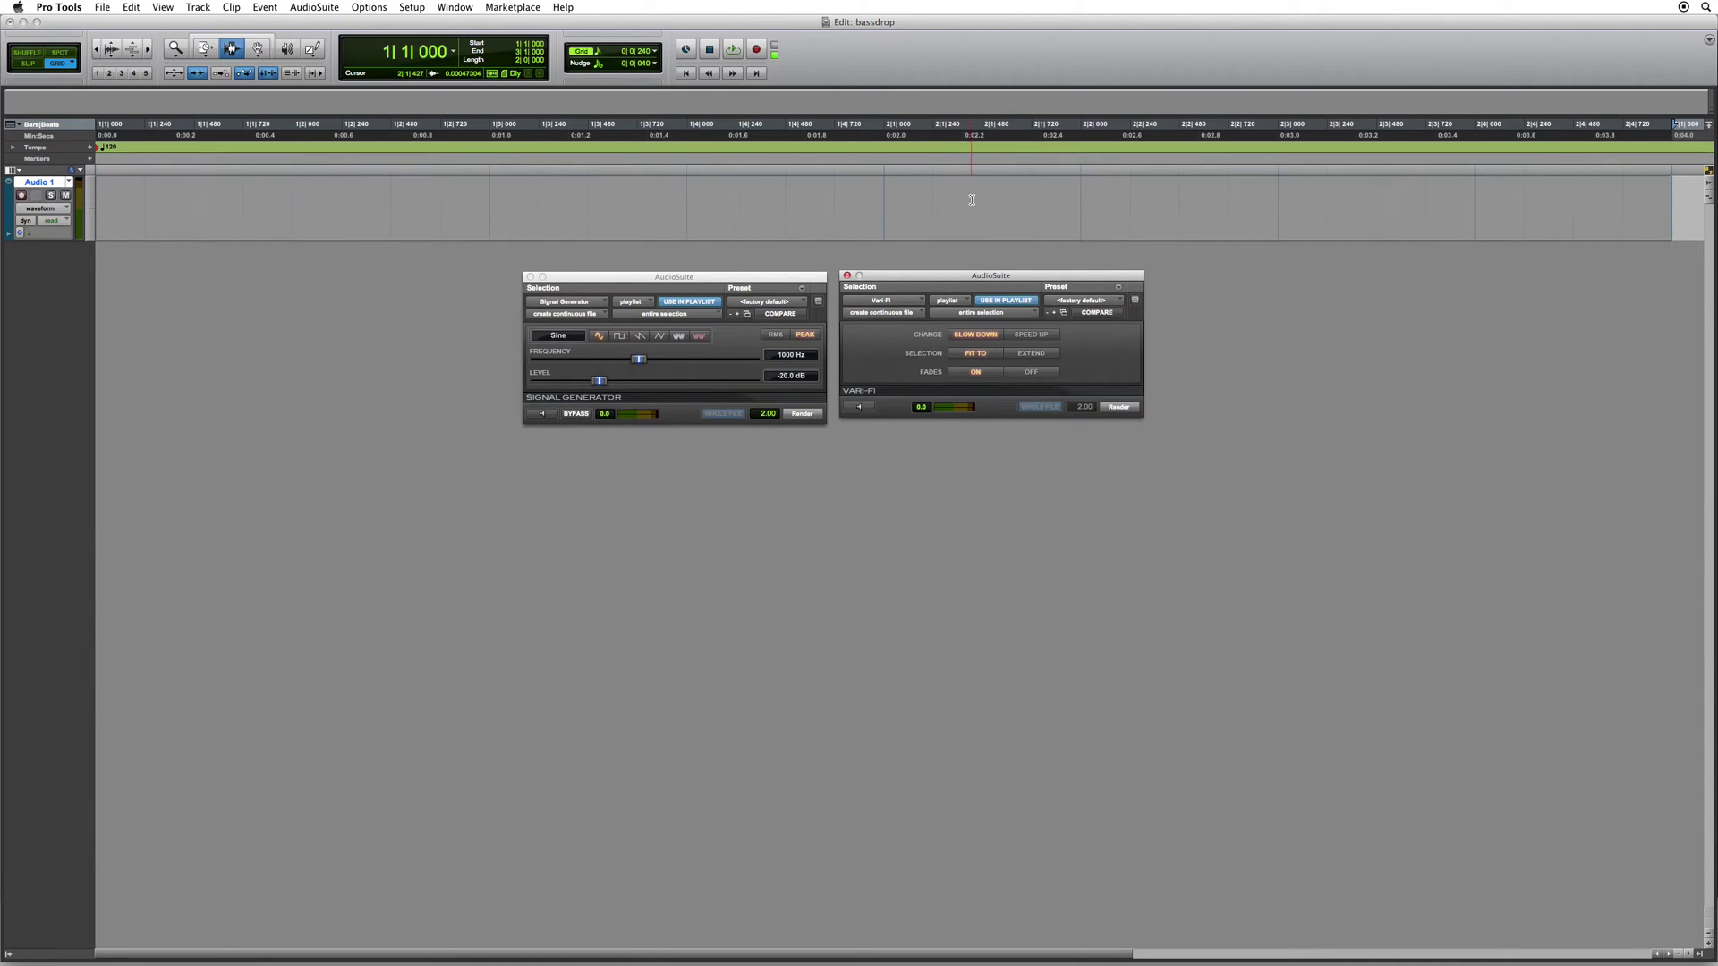
Render a 200 Hz sine tone at near-full level onto Audio 1 and audition it
click(788, 355)
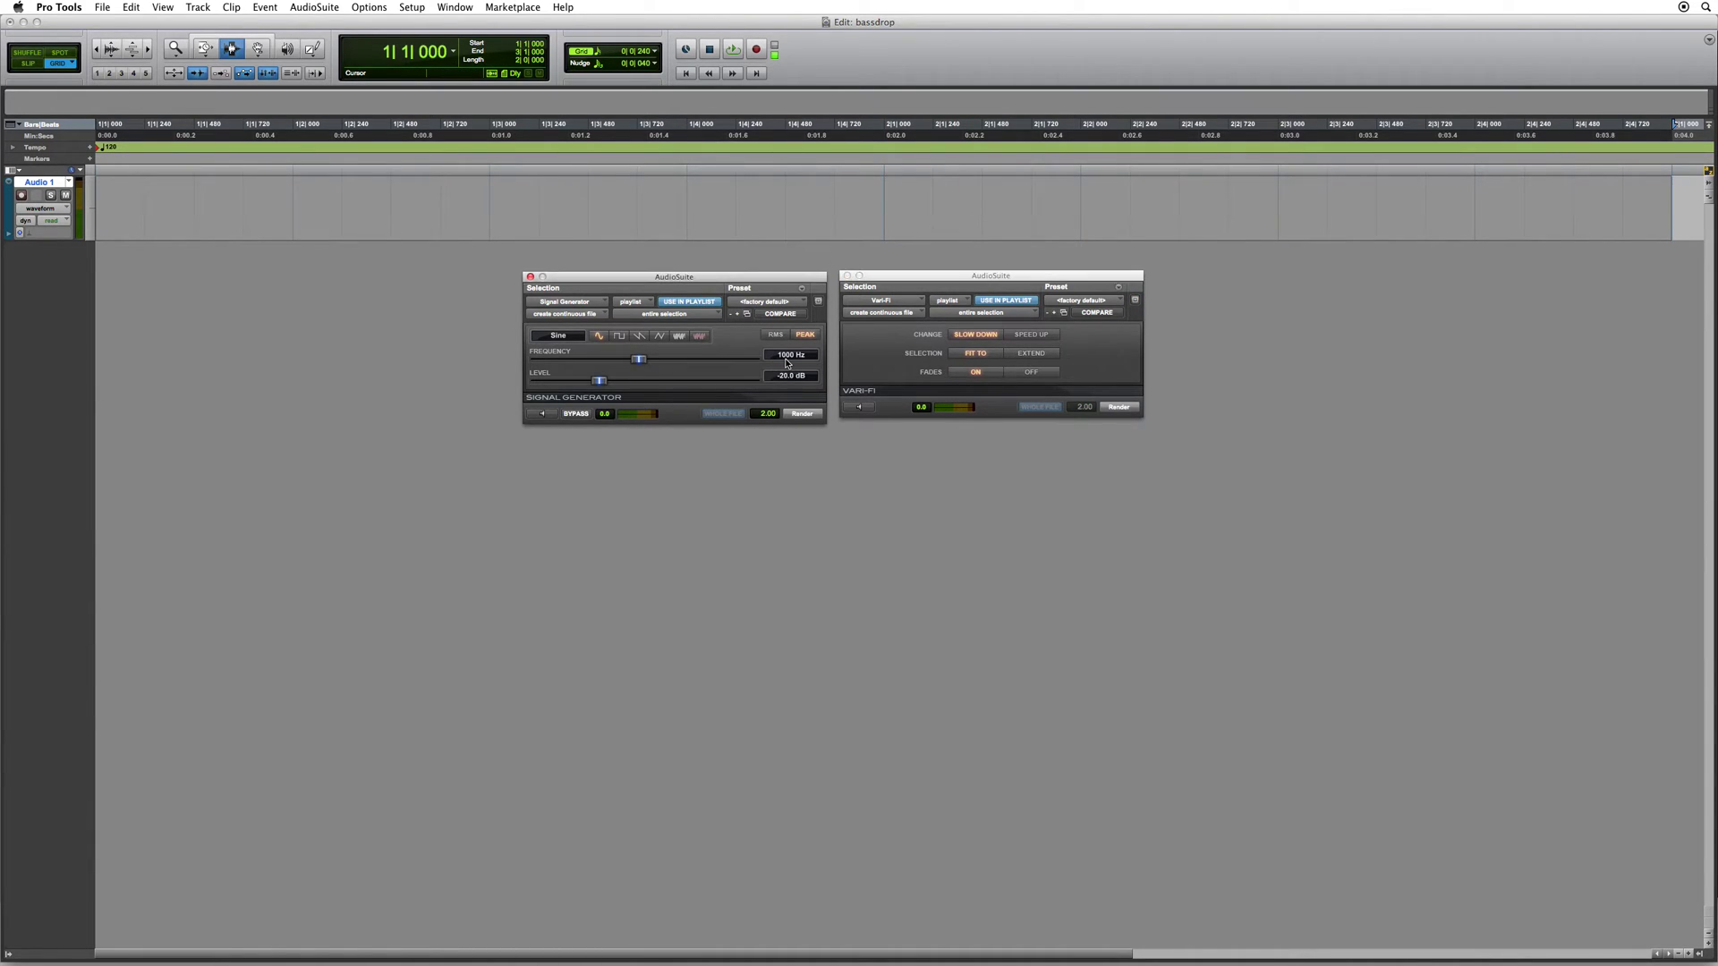
text(200)
key(Return)
drag(601, 380, 752, 380)
click(798, 415)
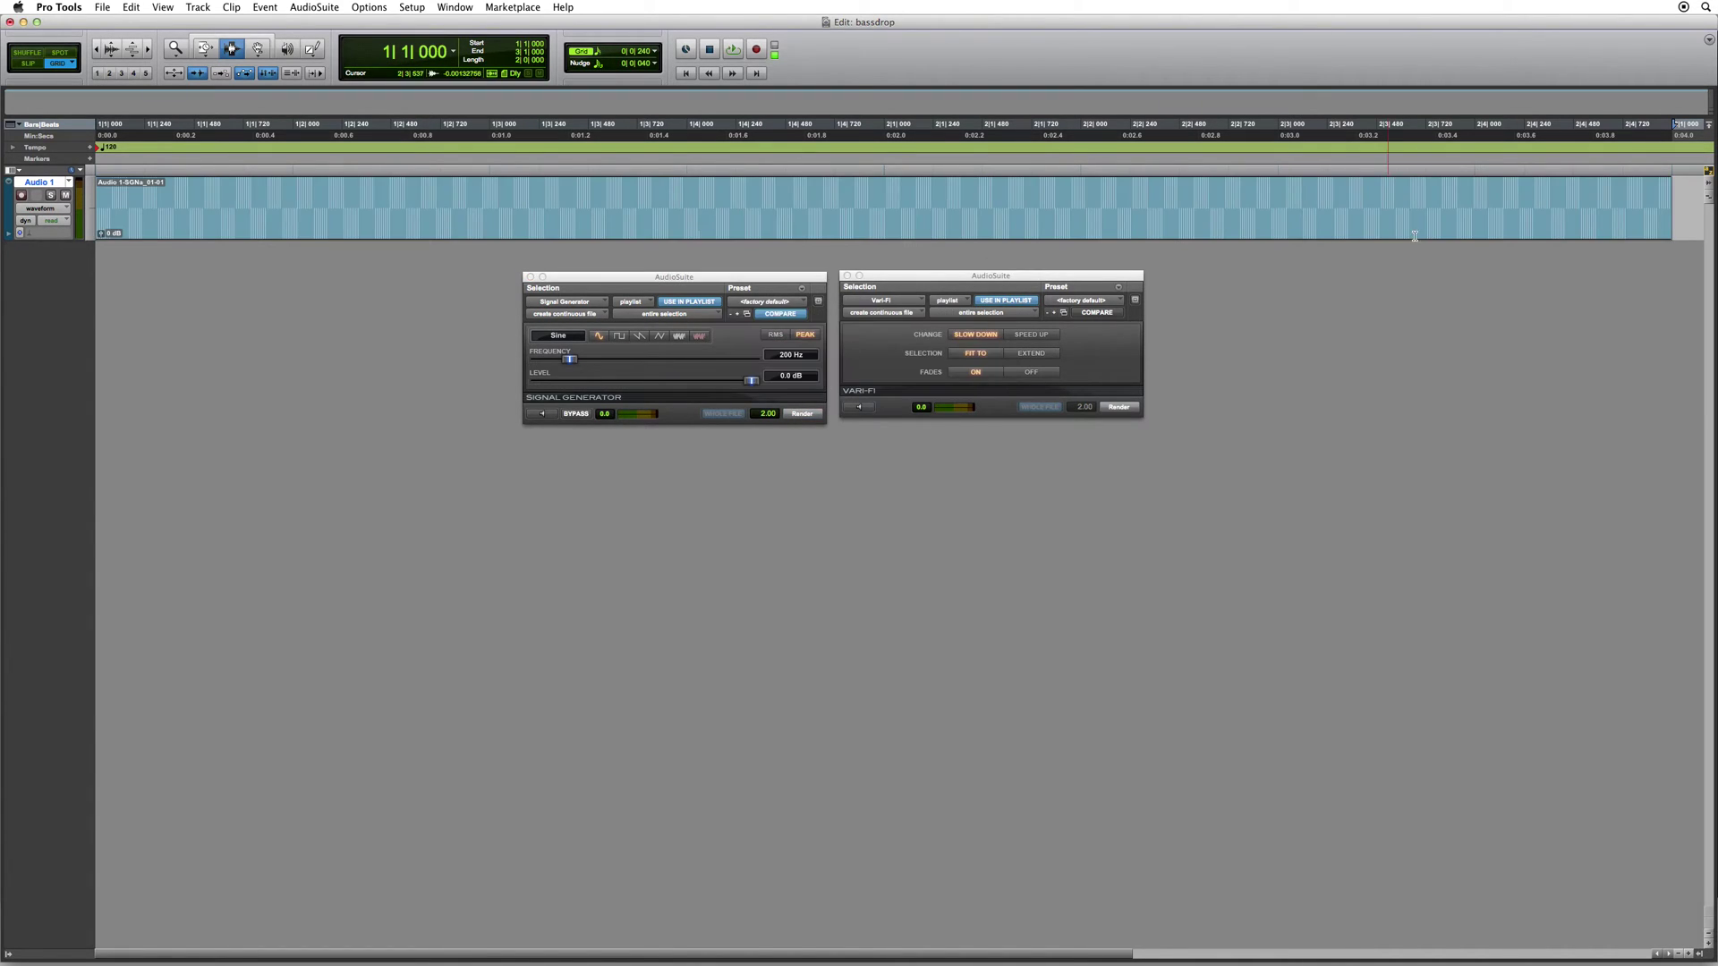
key(space)
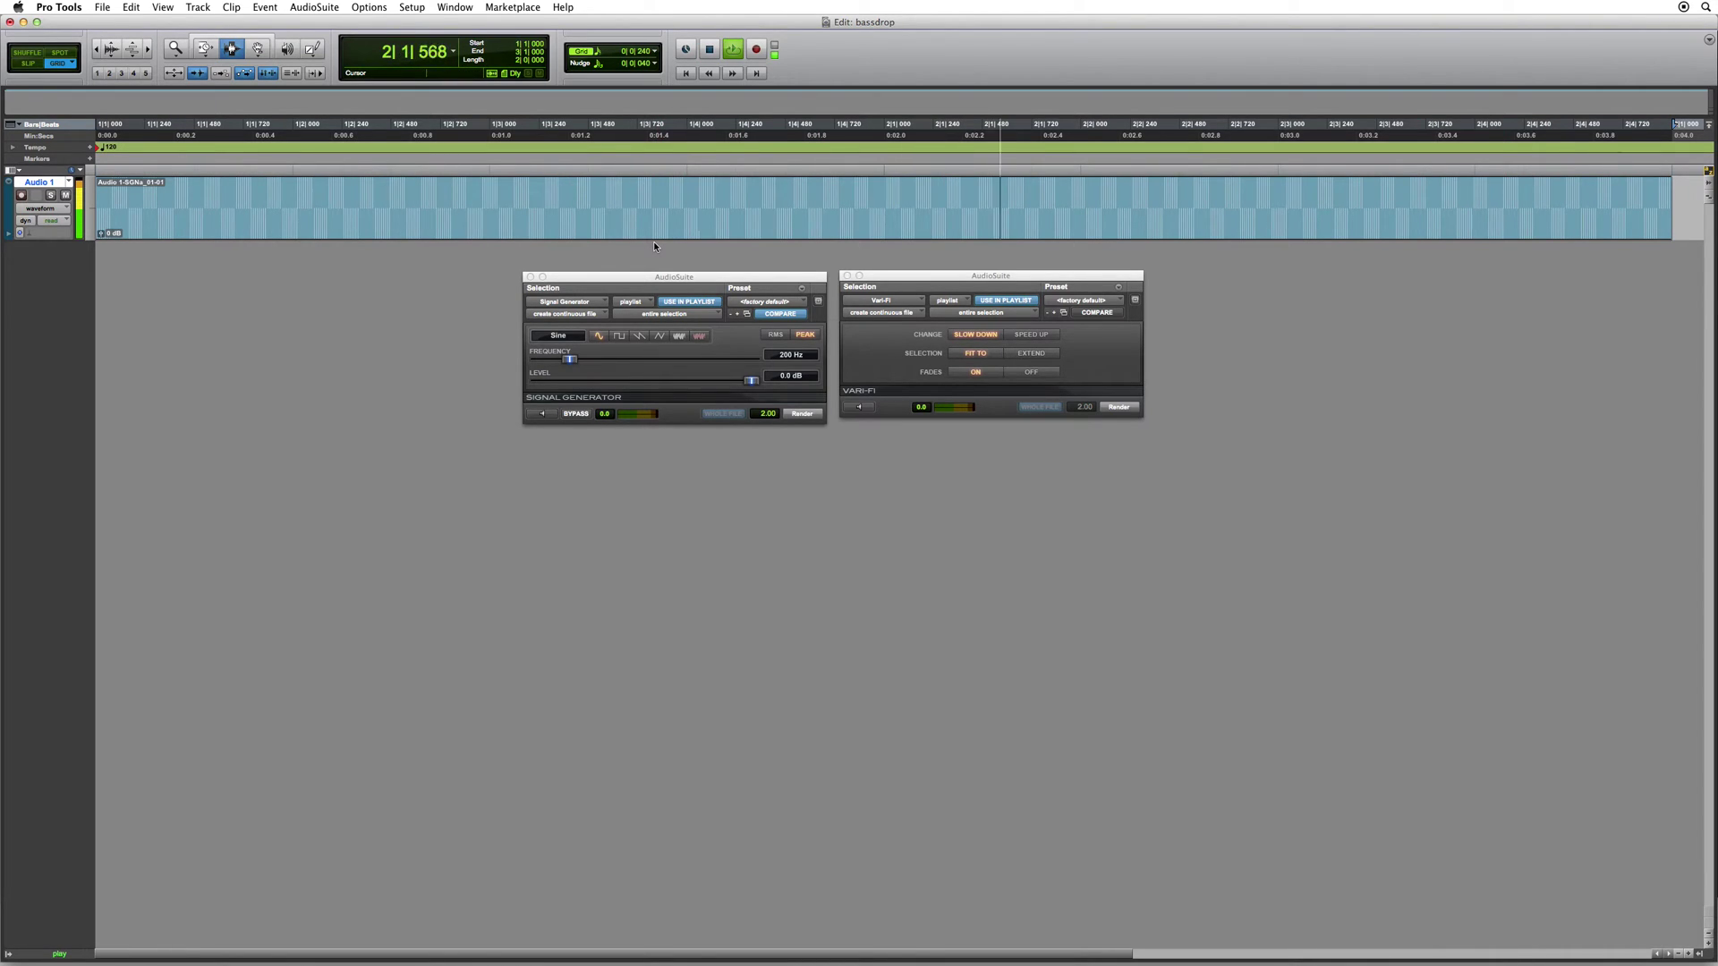
key(space)
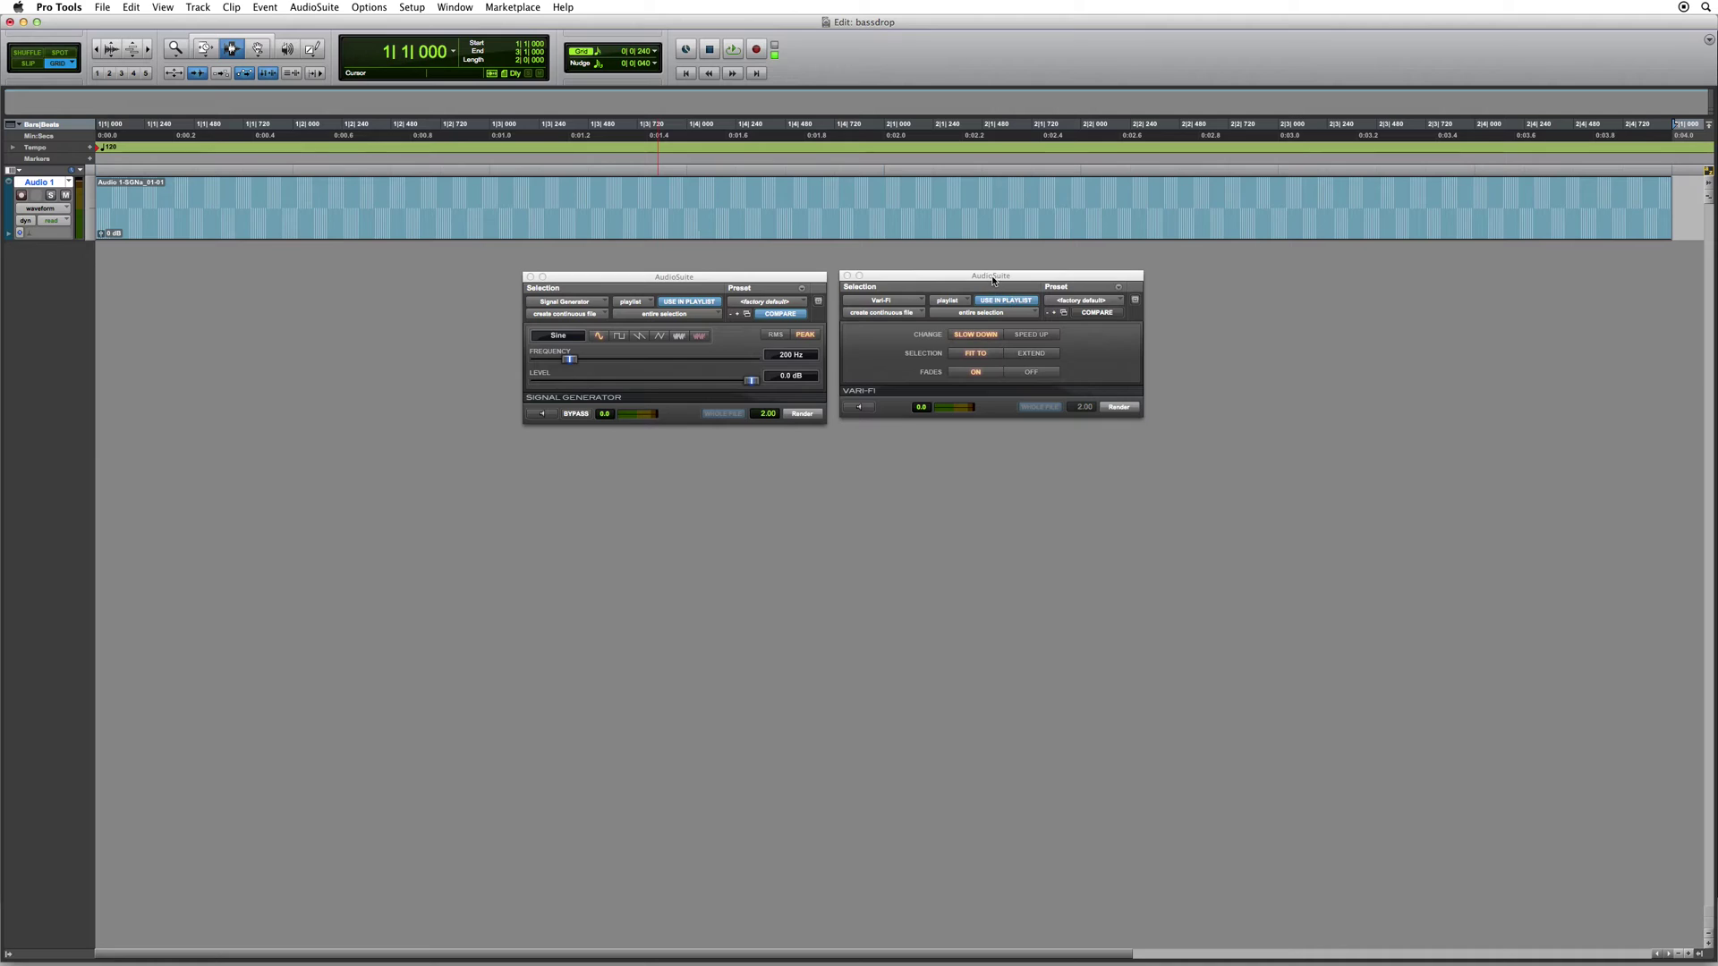
Render the Vari-Fi slow-down onto the sine clip and audition the result
drag(994, 279, 996, 274)
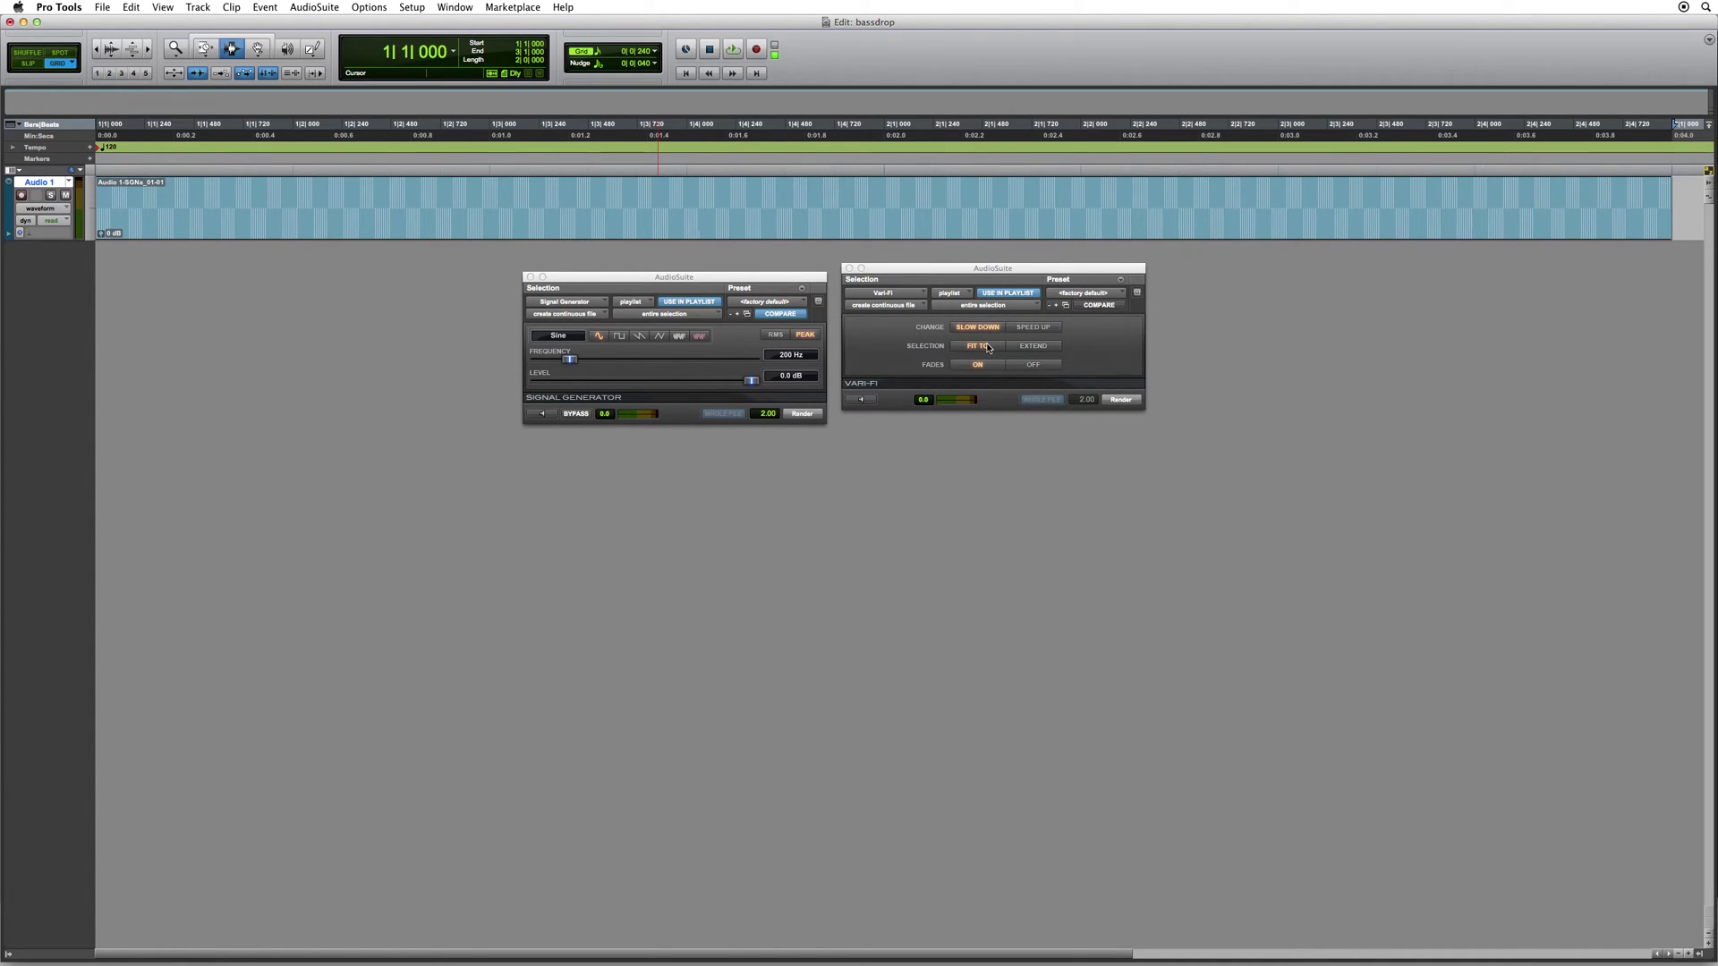
click(1126, 401)
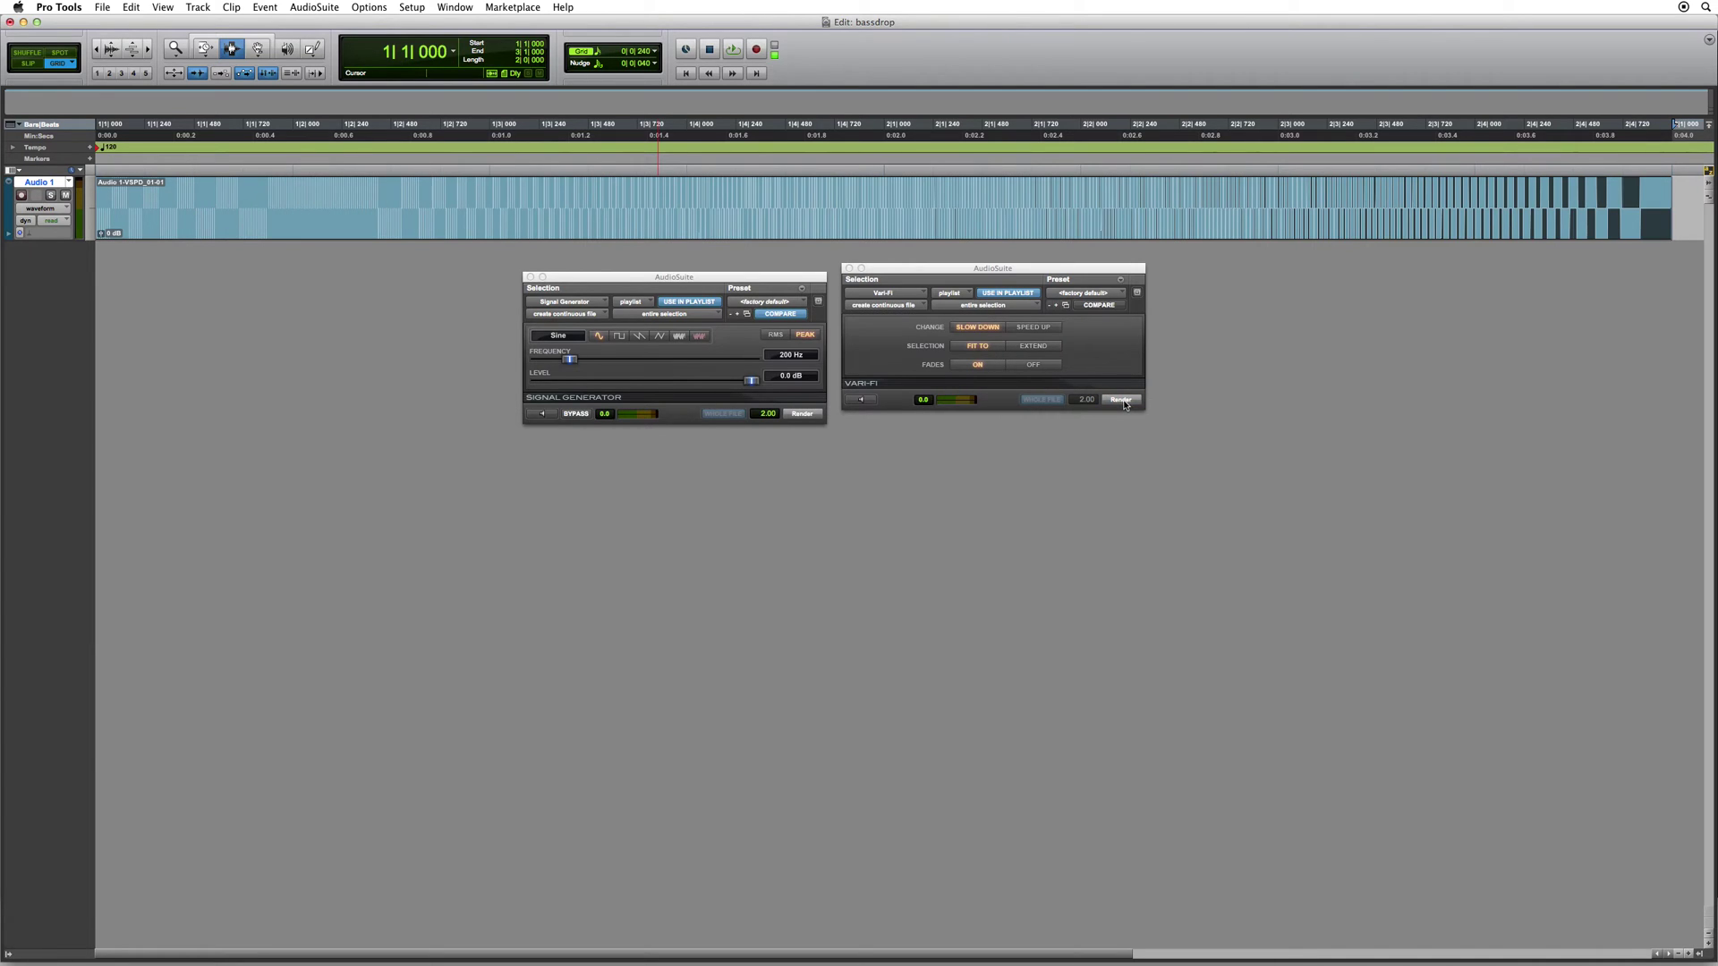
key(space)
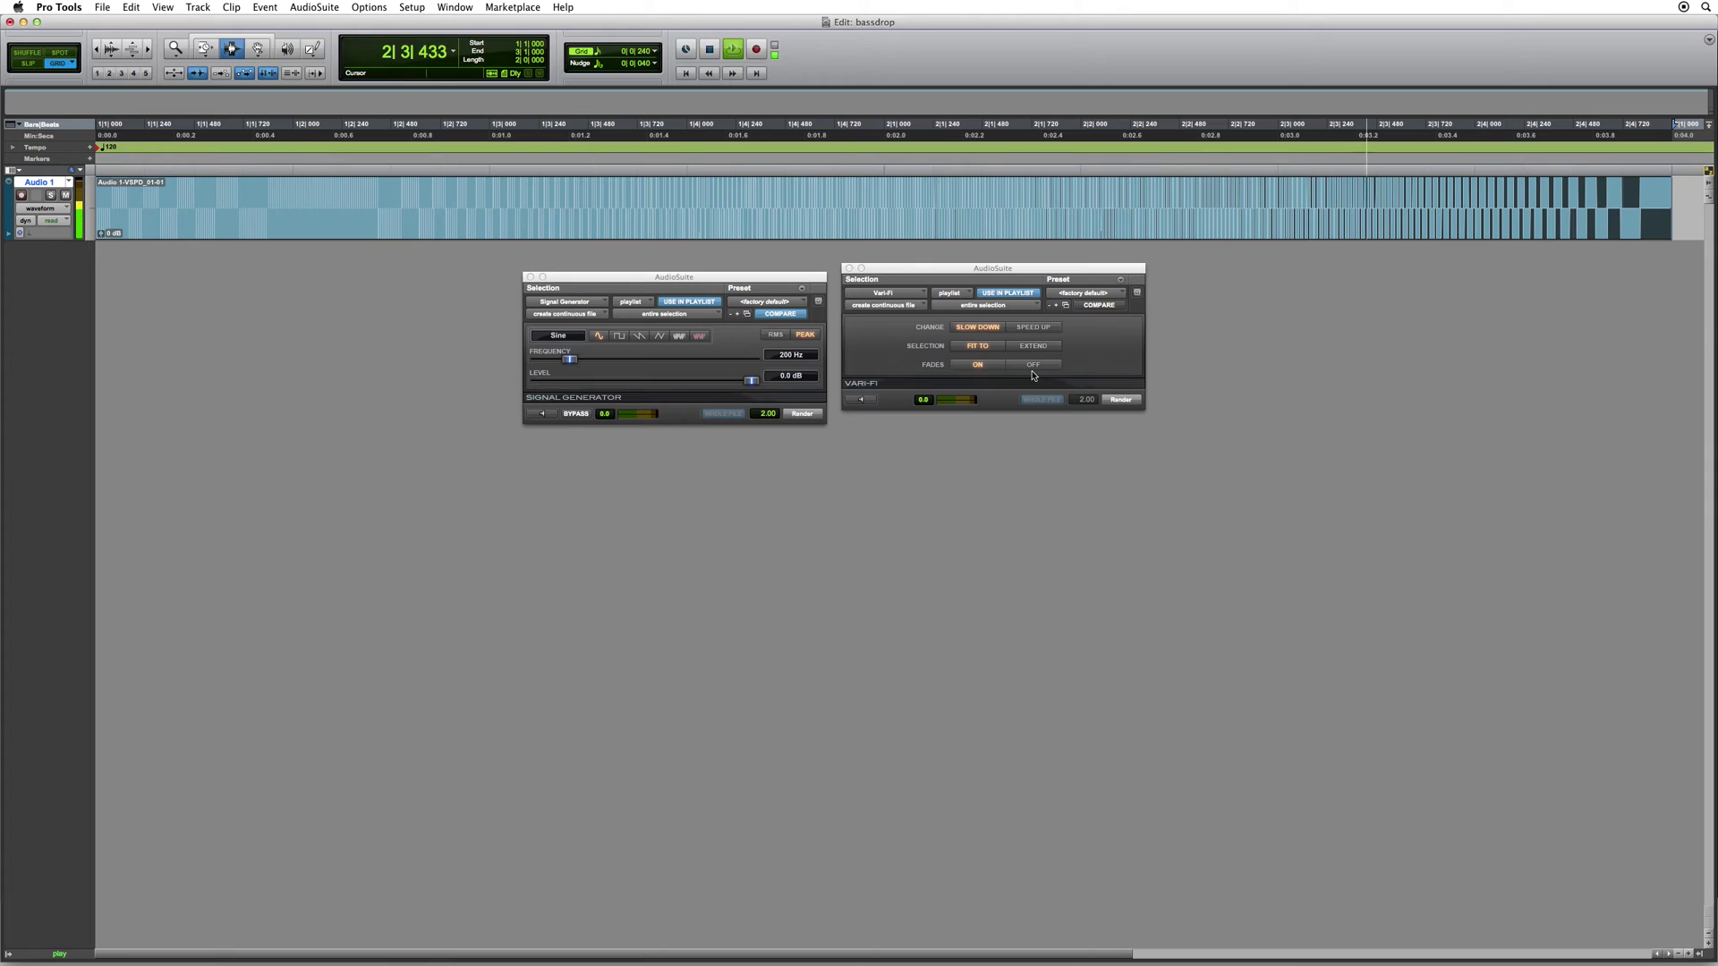
key(space)
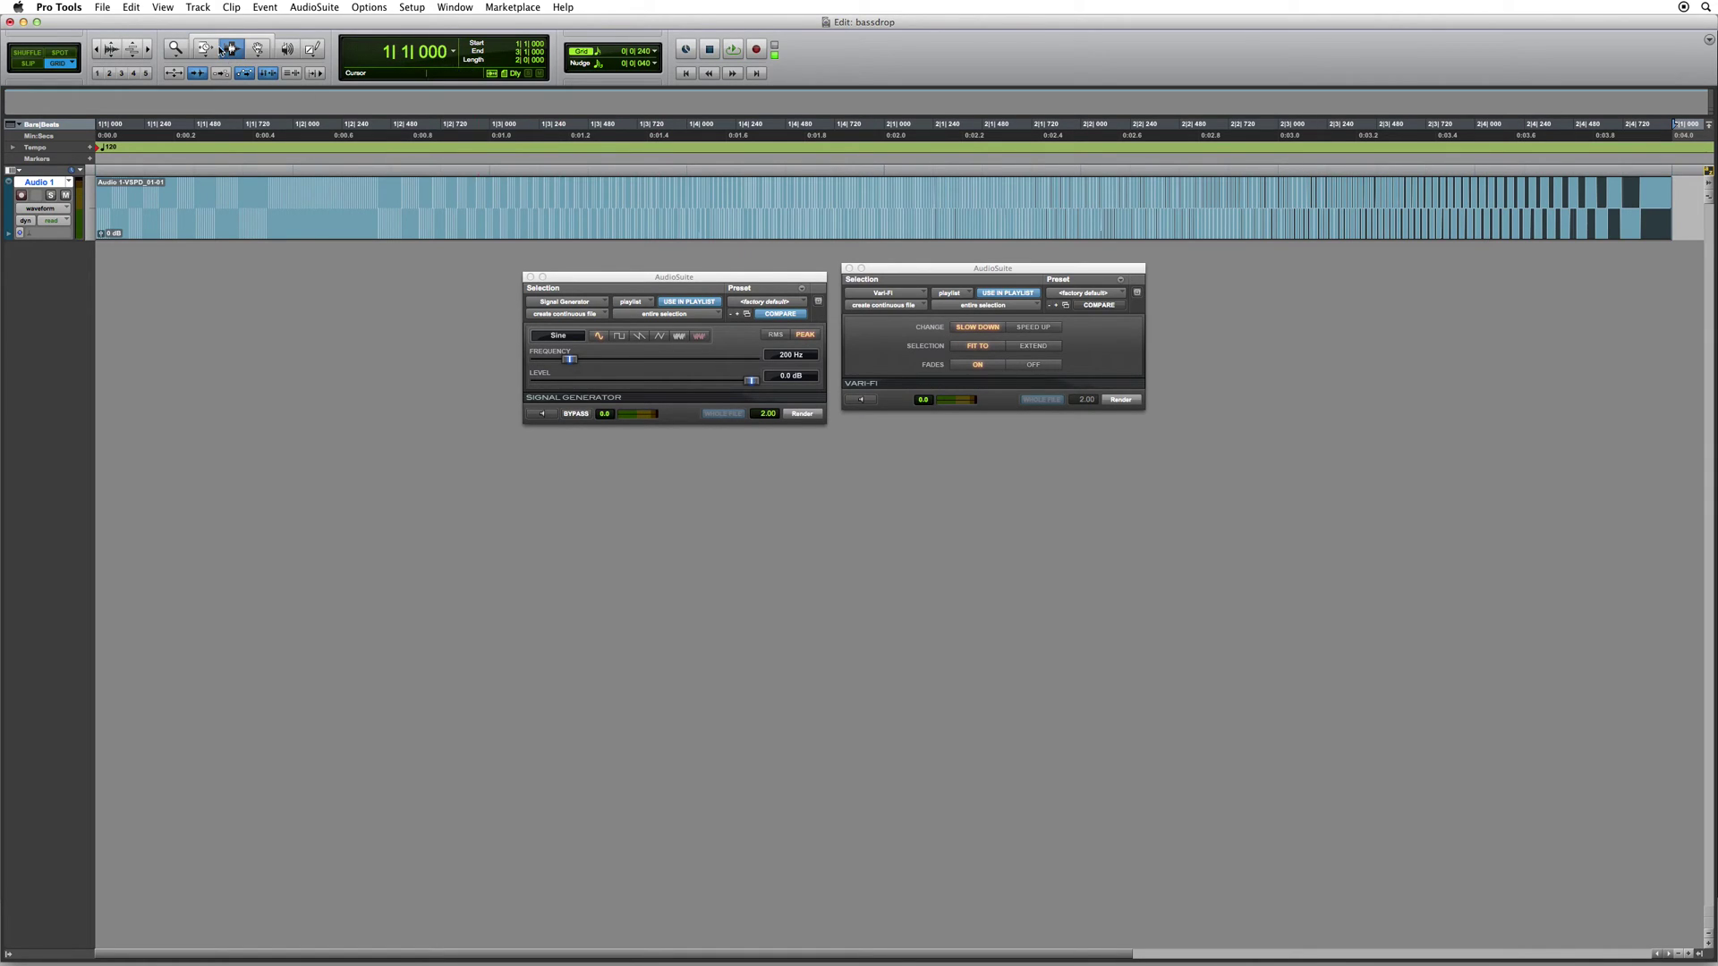
click(205, 50)
Trim the slowed clip's tail to end near bar 2 and audition it
drag(1668, 197, 880, 211)
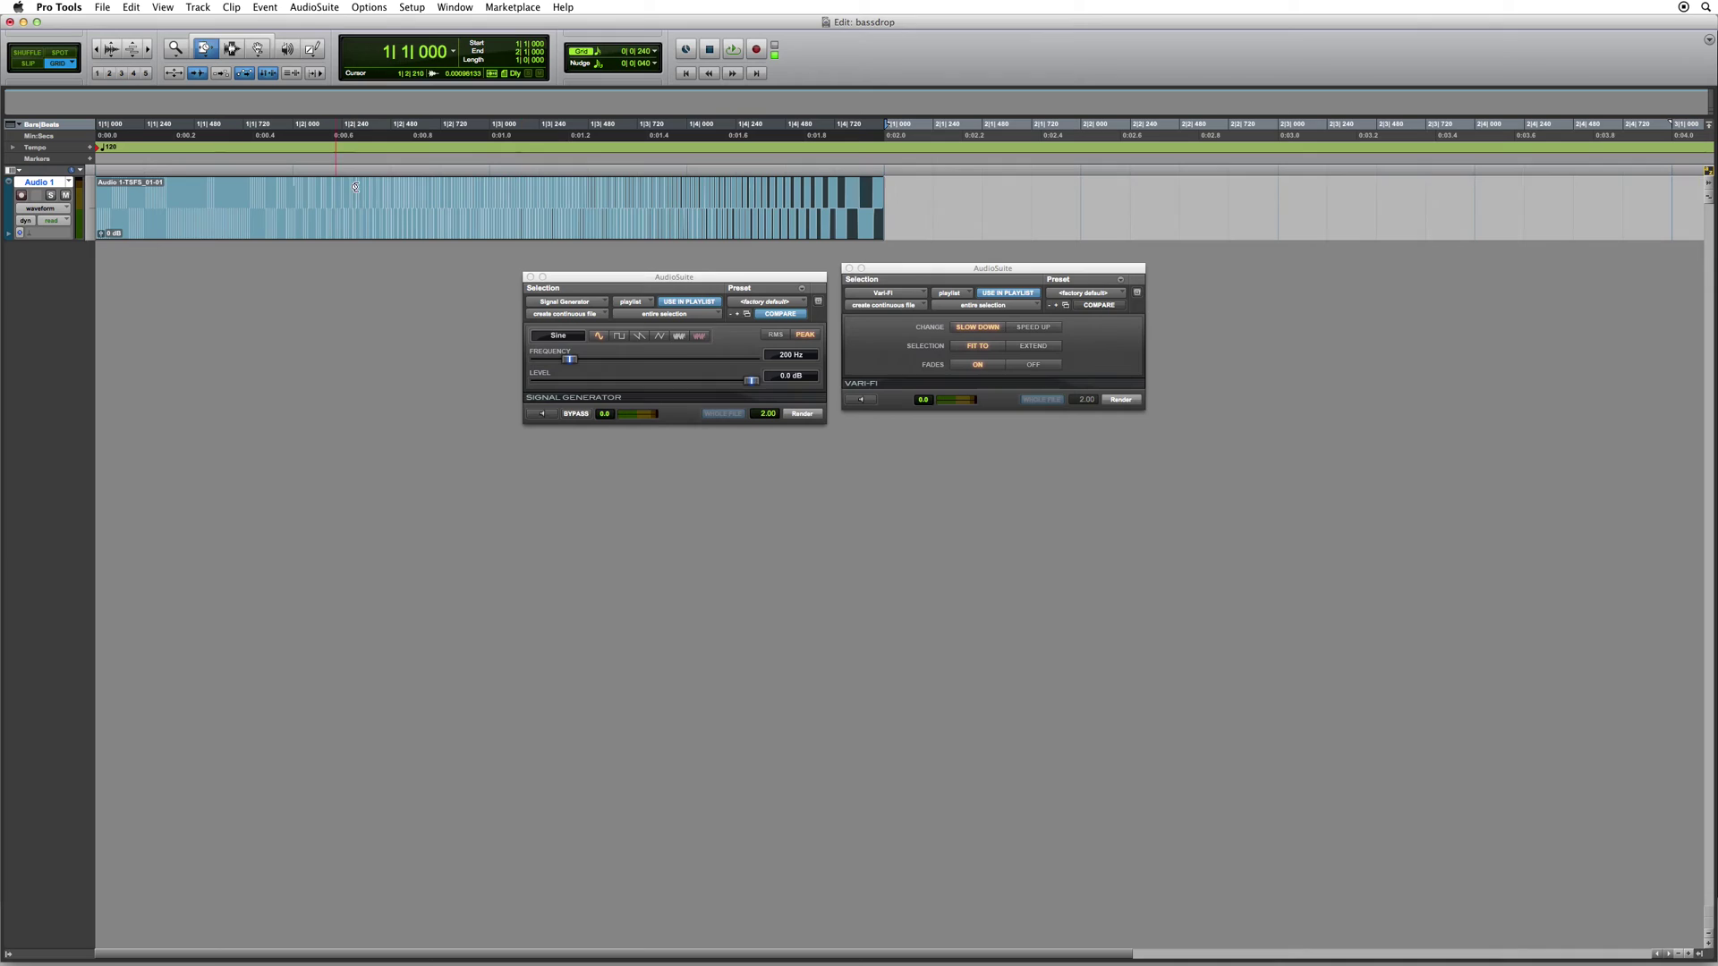
key(space)
click(315, 6)
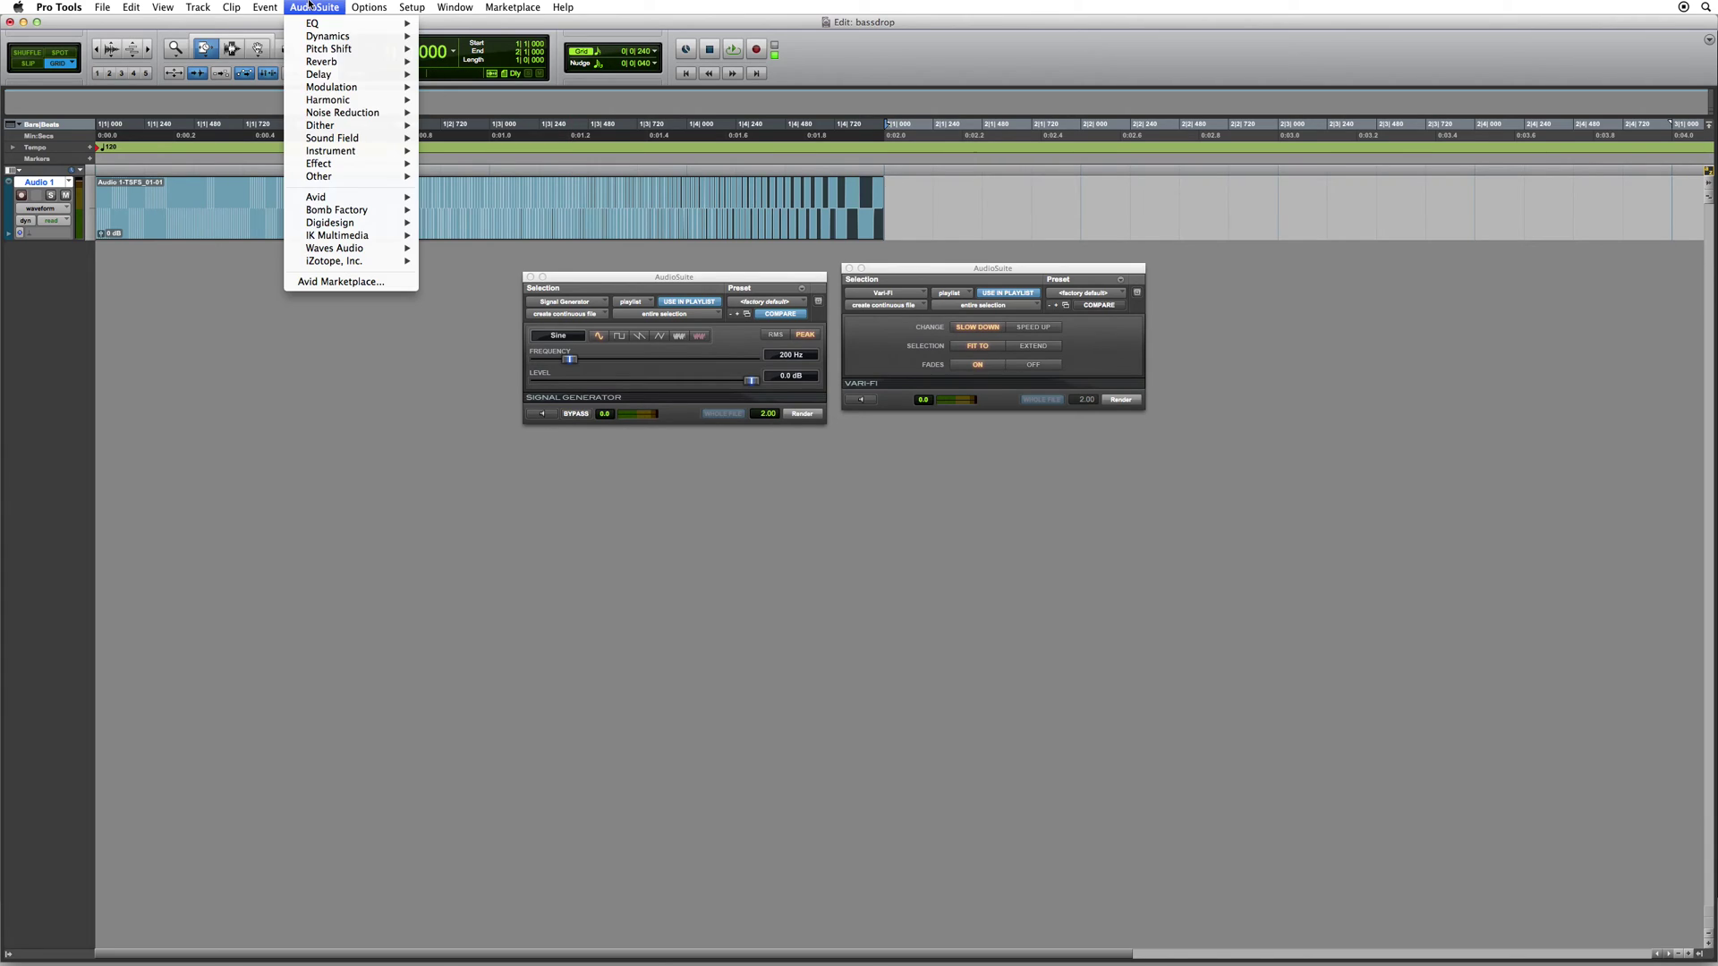
mouse_move(347, 198)
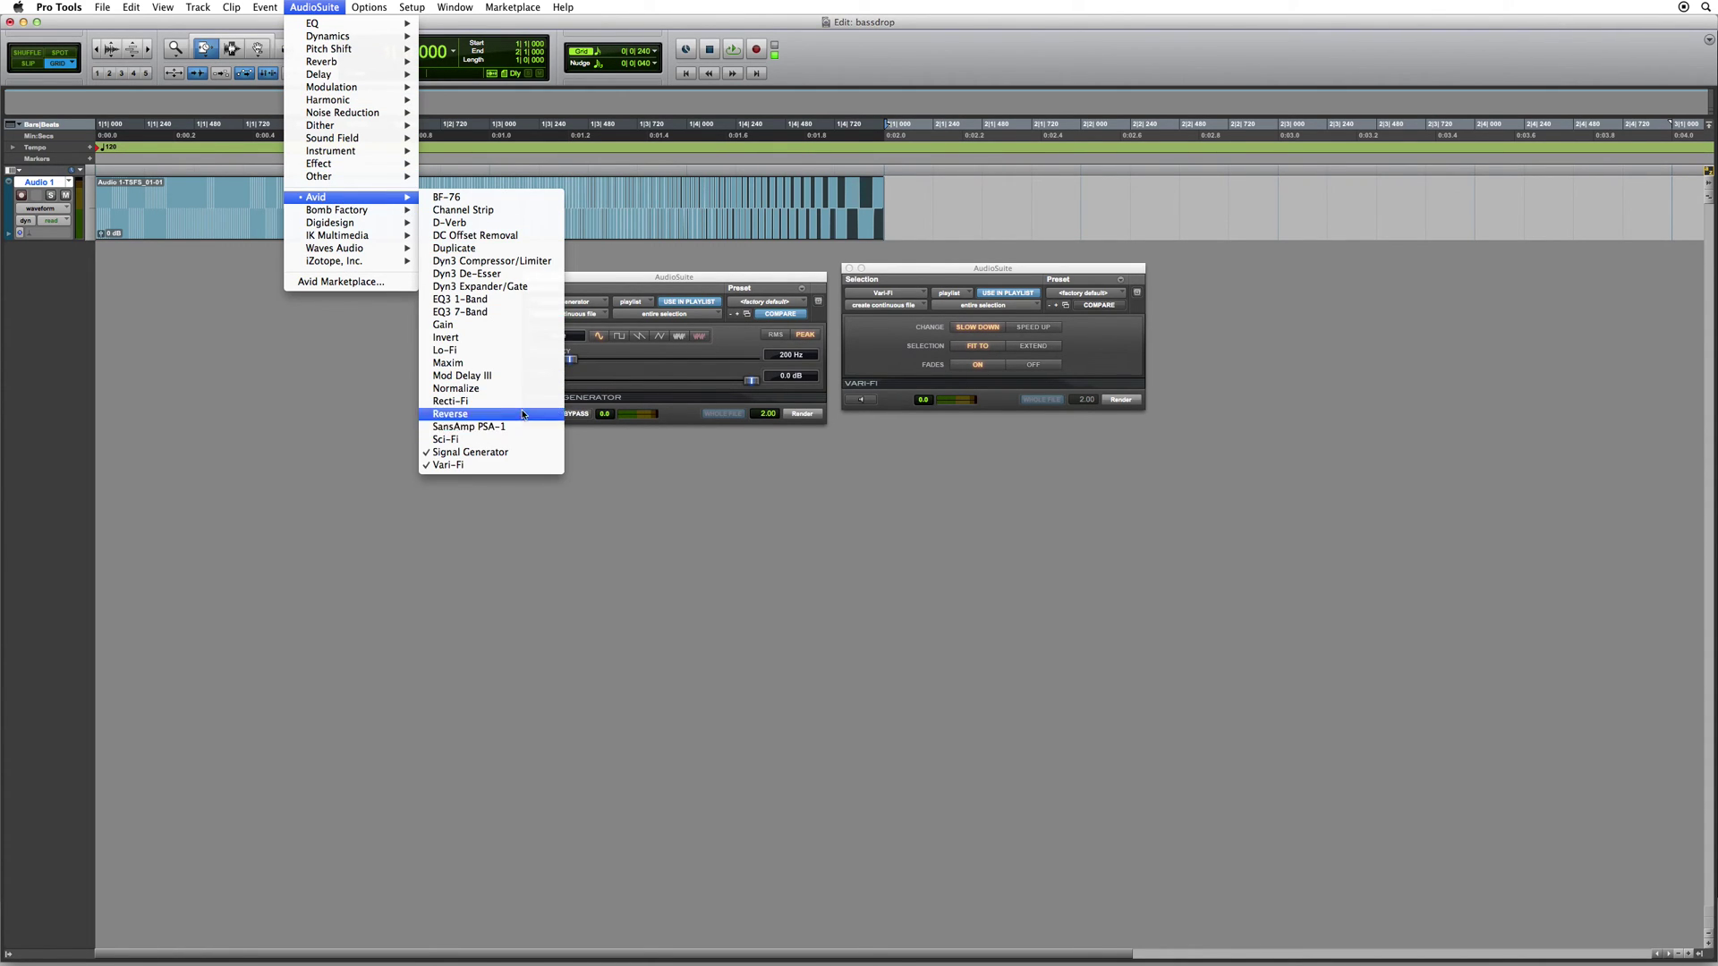
Render Recti-Fi with the Sub-Oct. Heavy Bass preset onto the clip and audition it
click(457, 401)
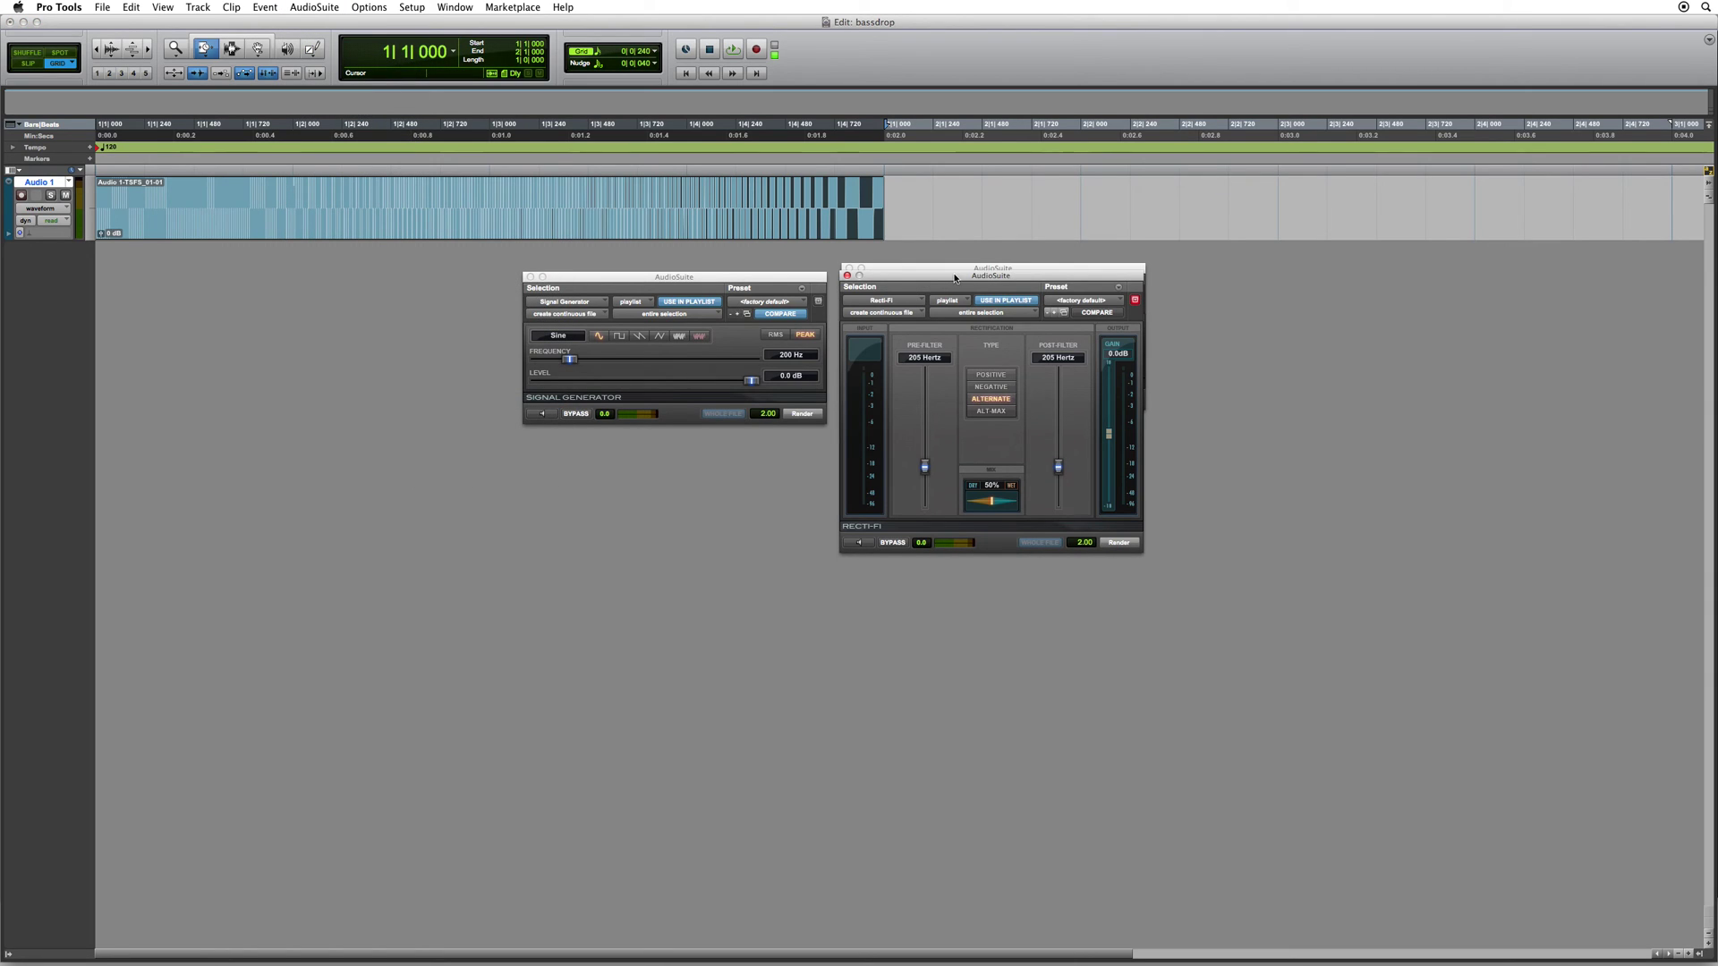
drag(956, 276, 592, 479)
click(718, 499)
mouse_move(735, 477)
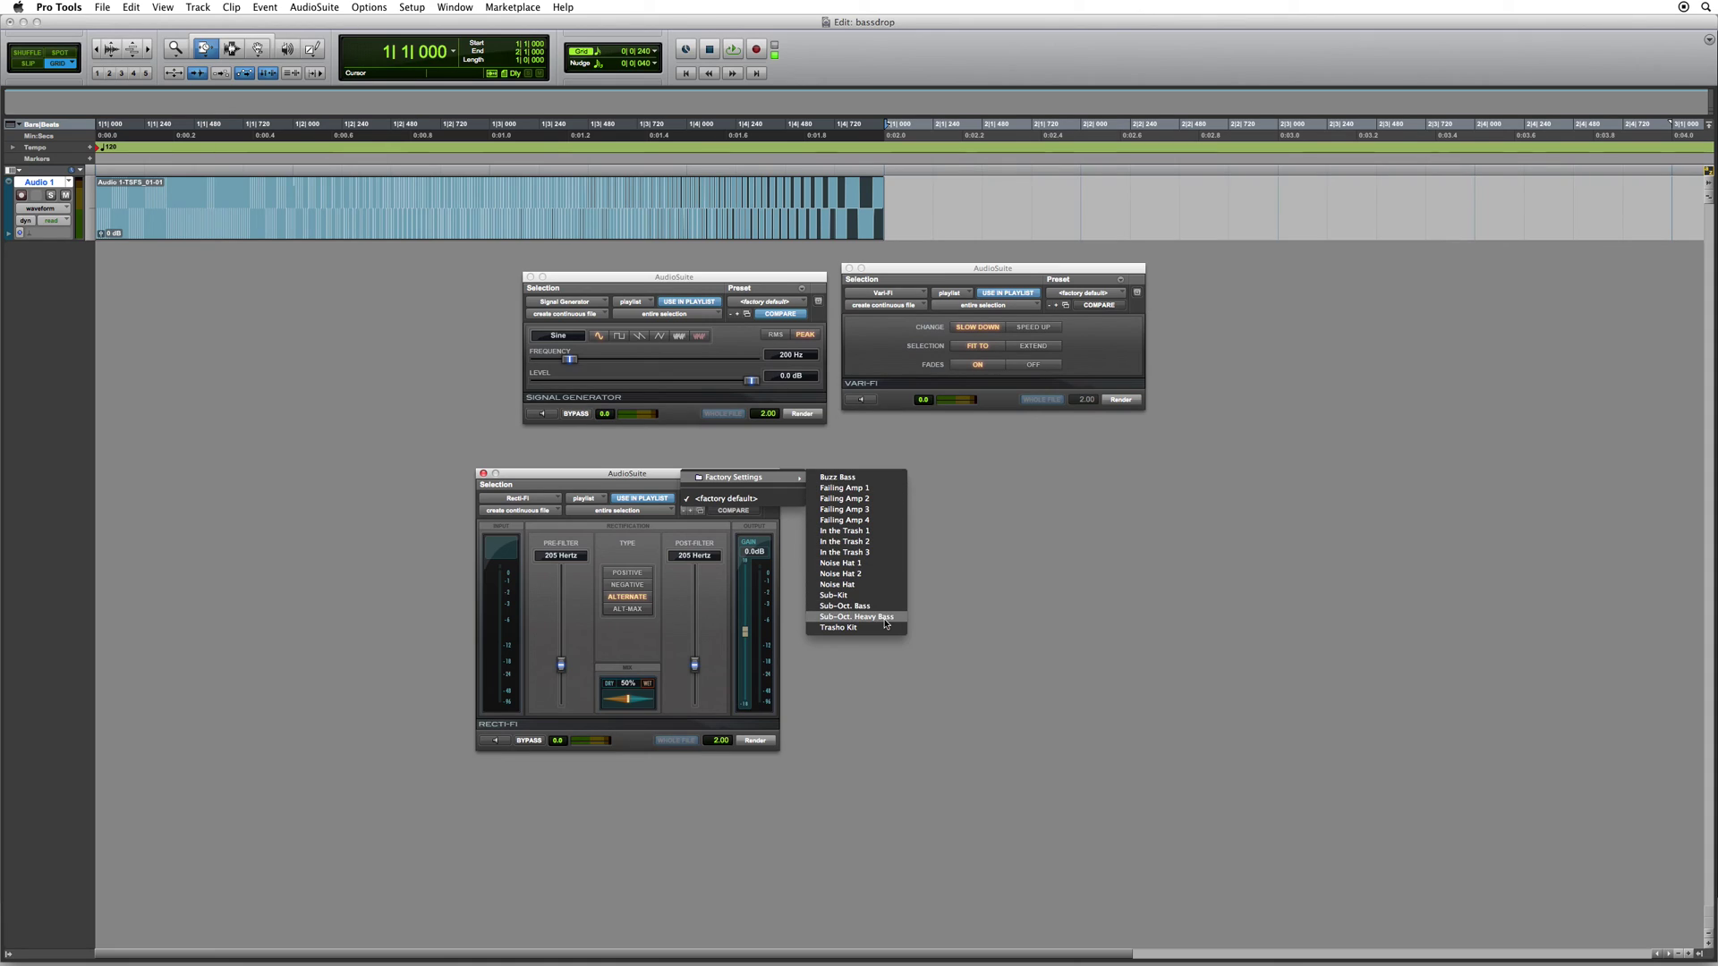
click(856, 615)
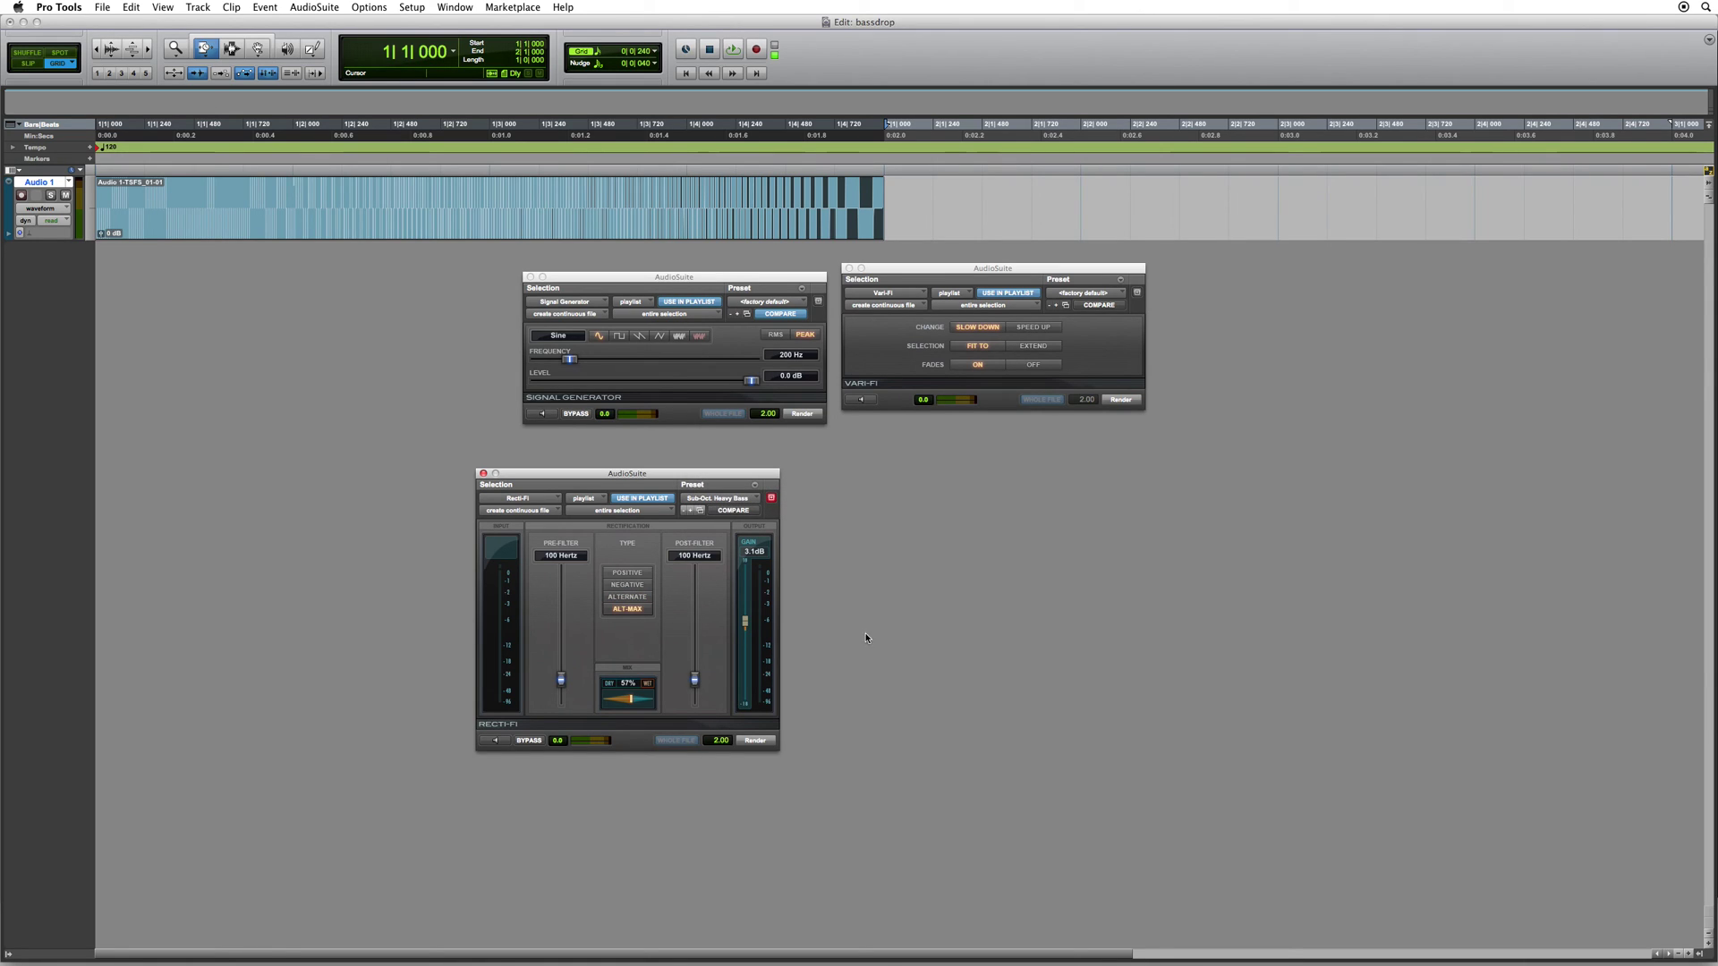
click(757, 740)
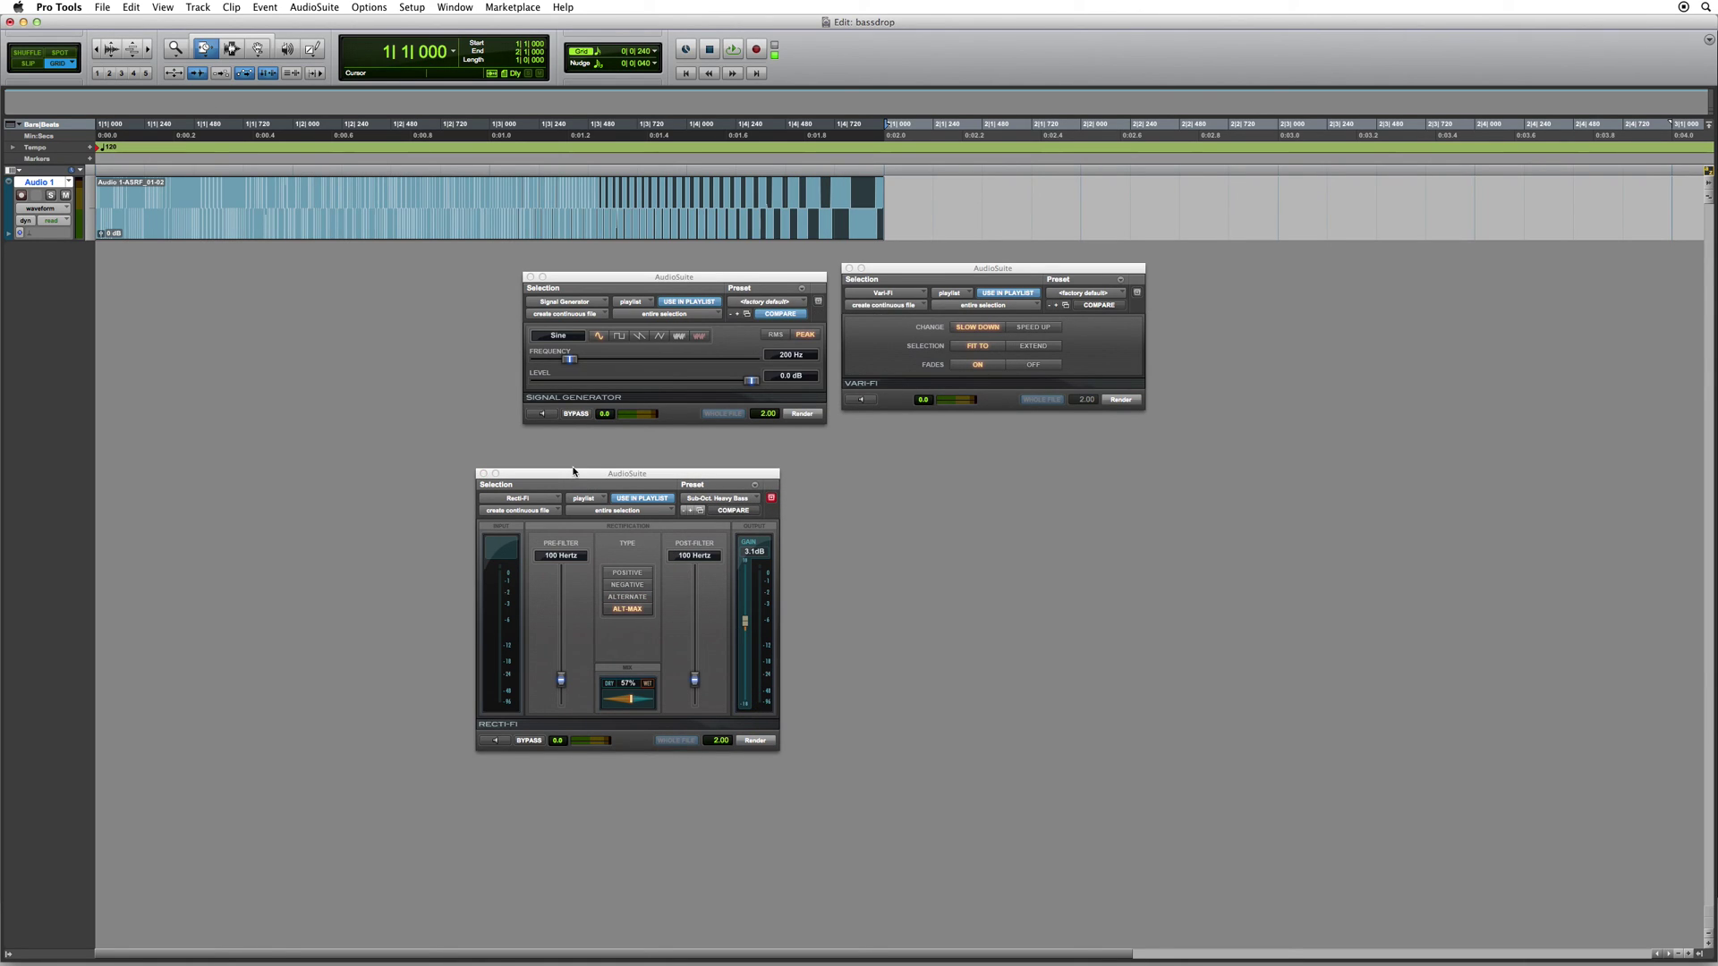
key(space)
key(space)
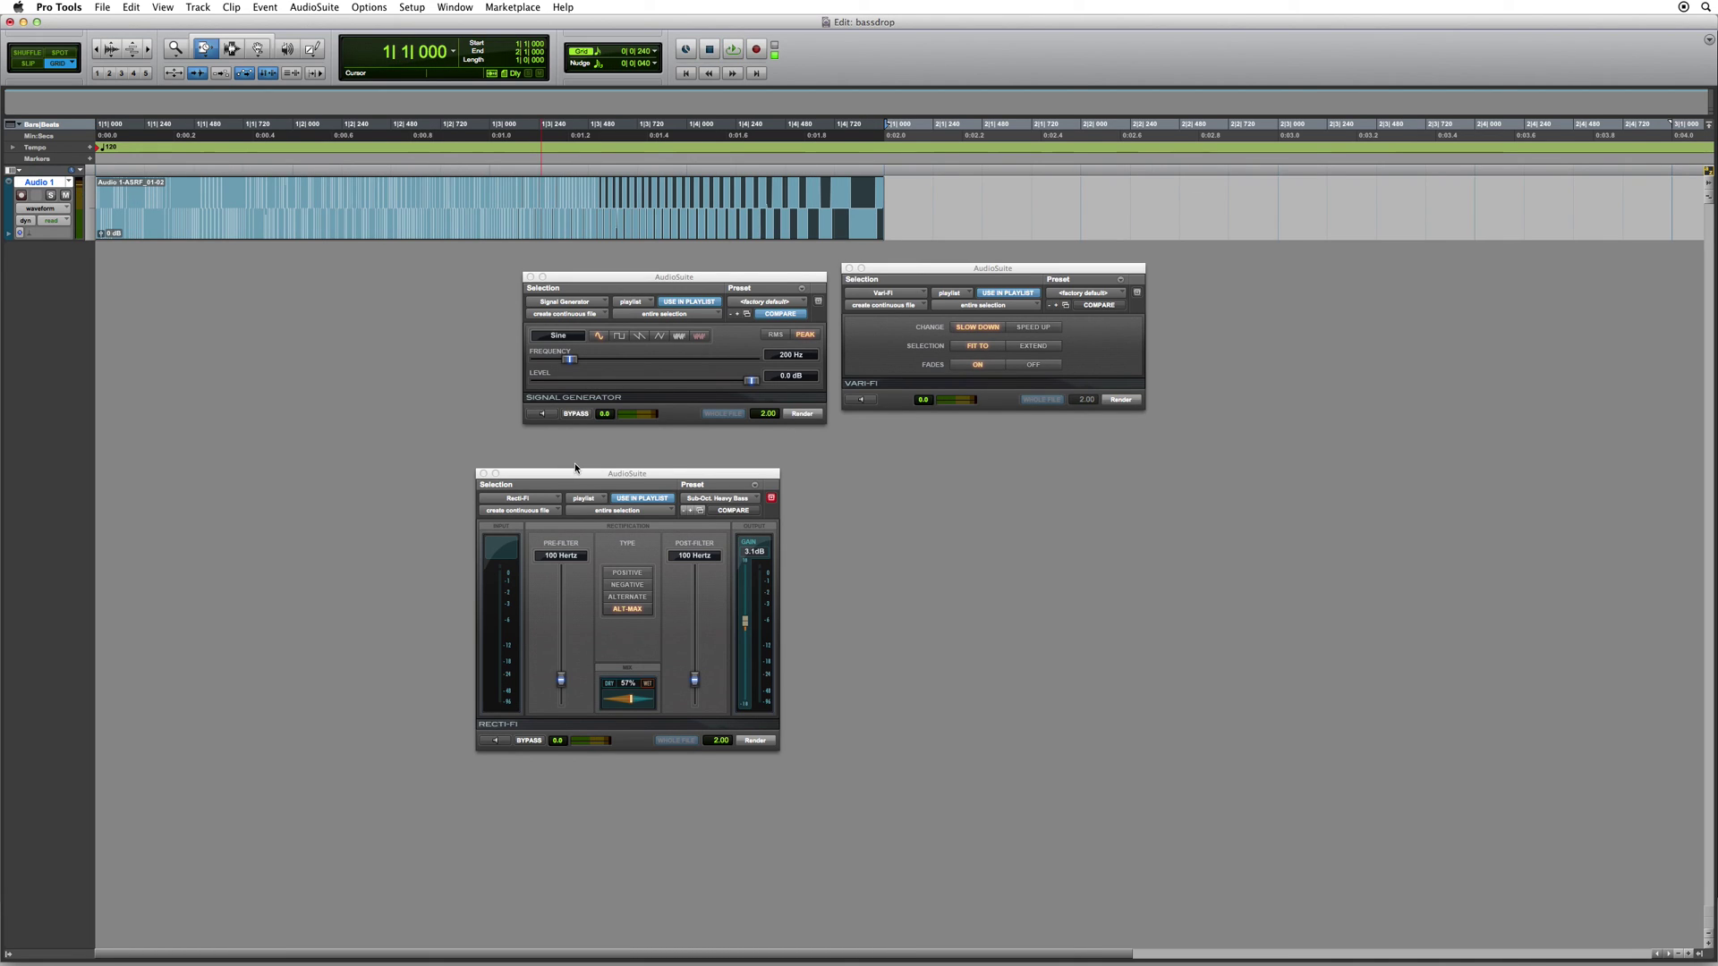